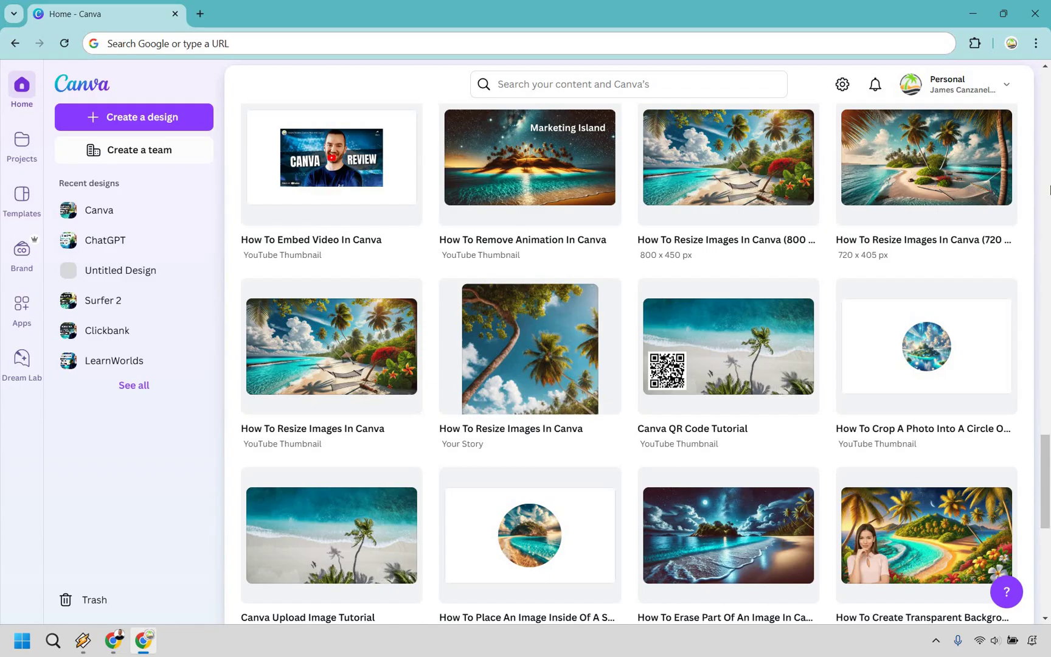
Step: Open the Social media design formats and search them for 'facebook post'
click(173, 117)
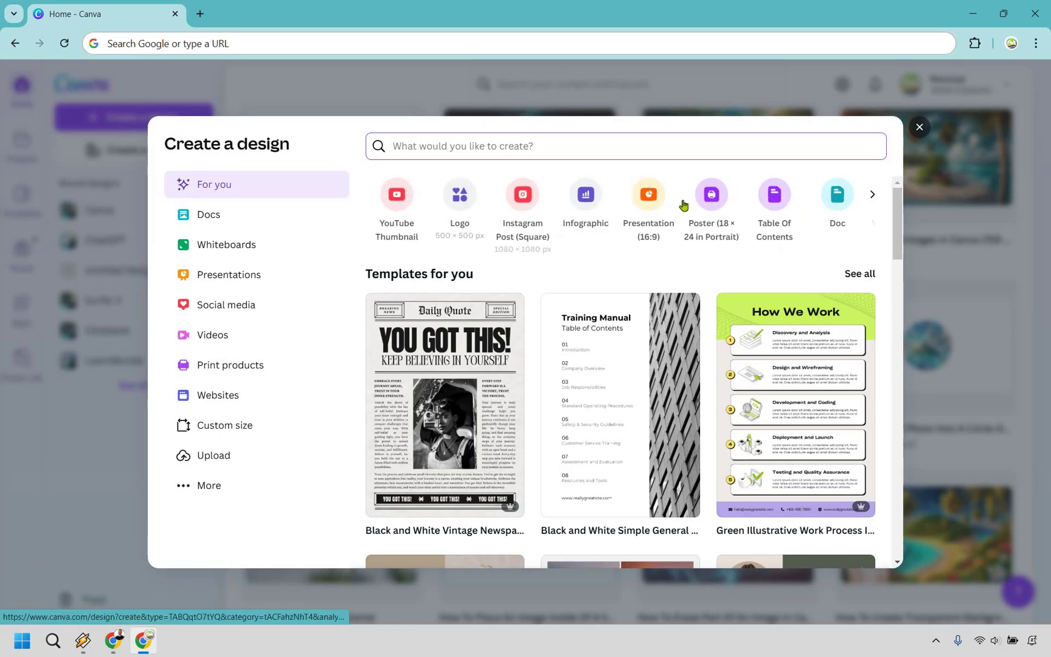
click(229, 306)
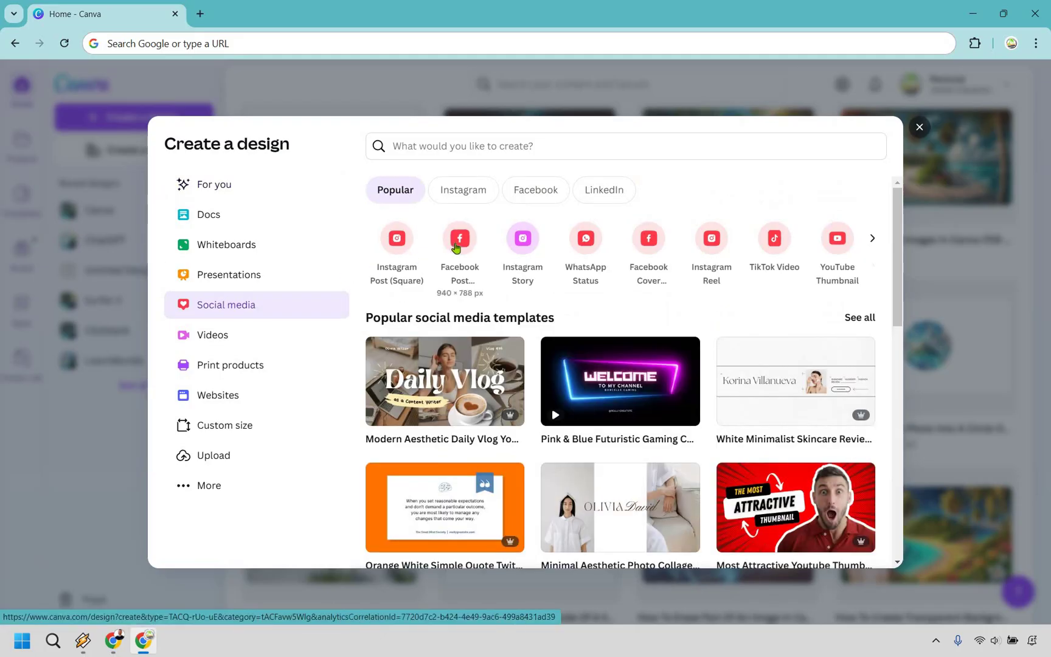
click(518, 143)
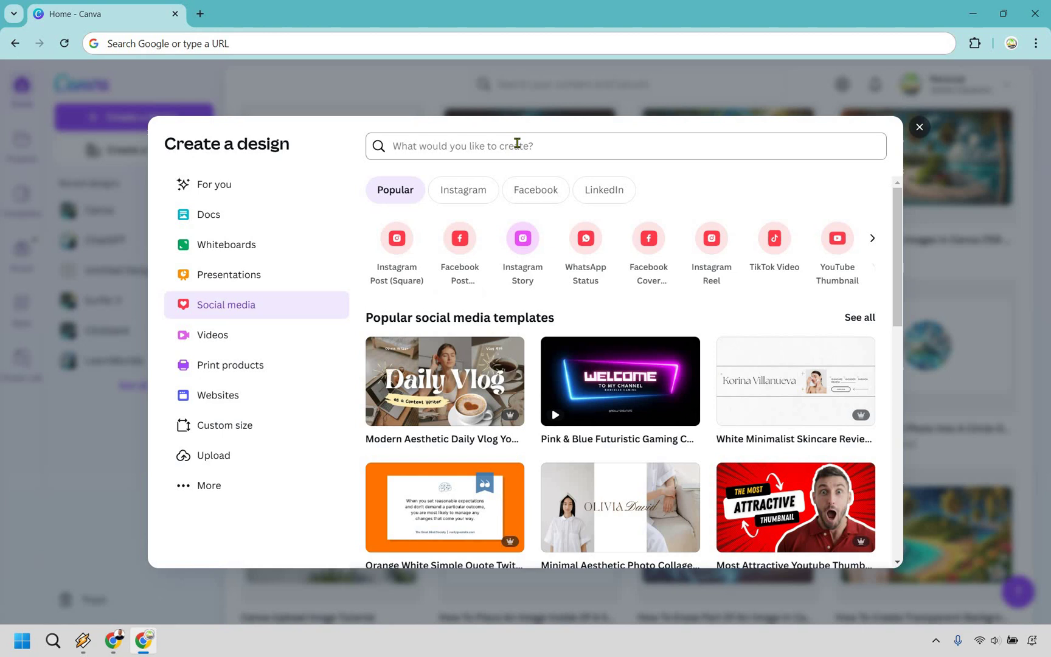
text(facebook)
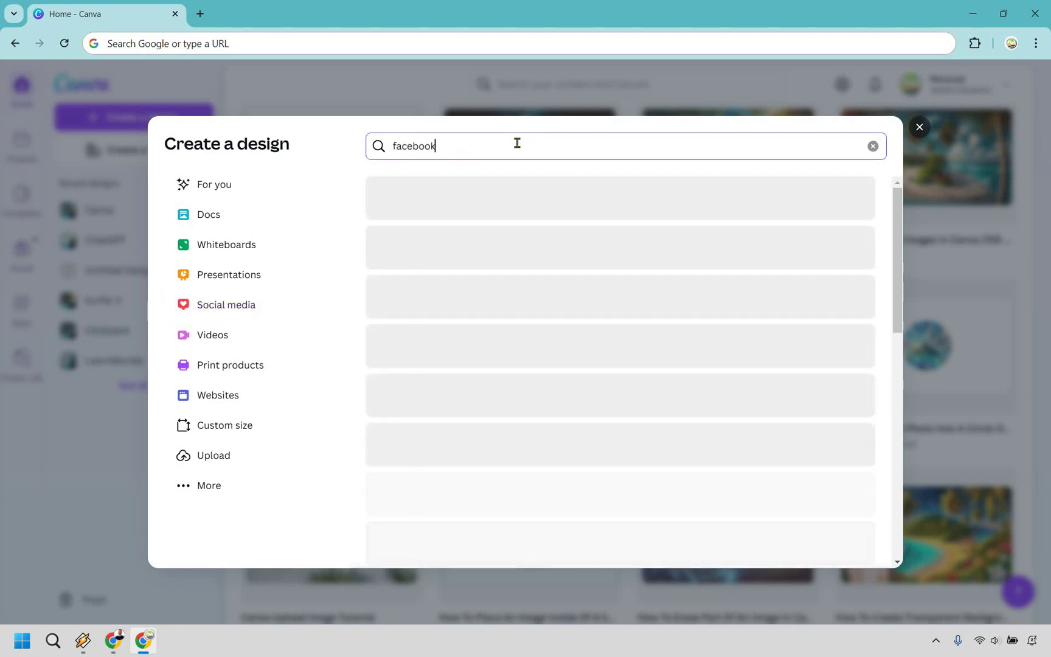
text( post)
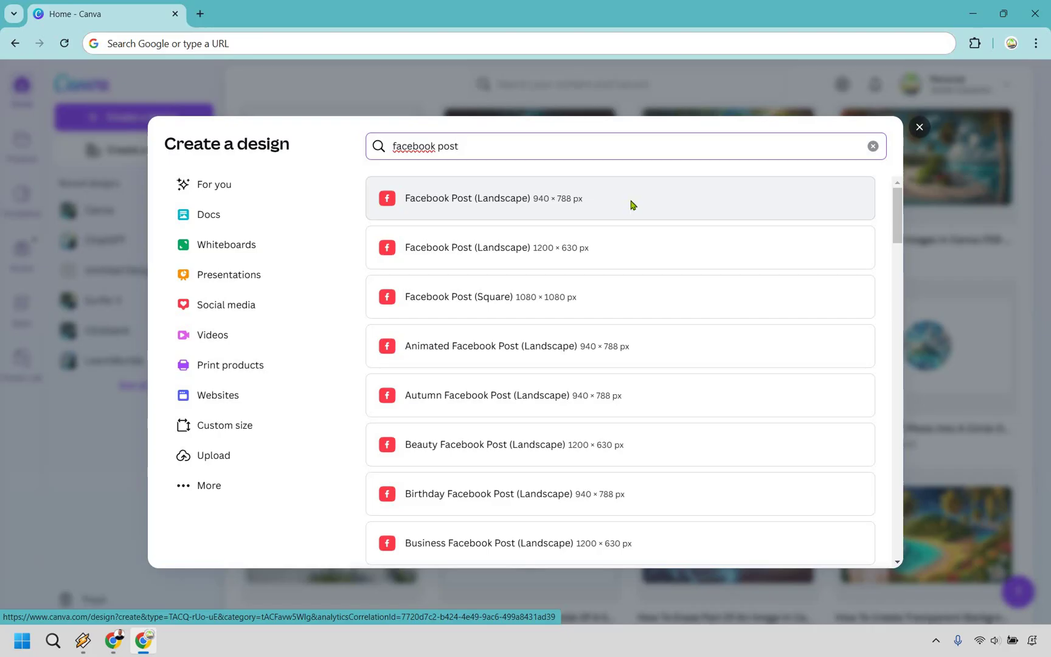
Step: Start a blank 940 × 788 px Facebook Post and search templates for 'marketing'
click(632, 204)
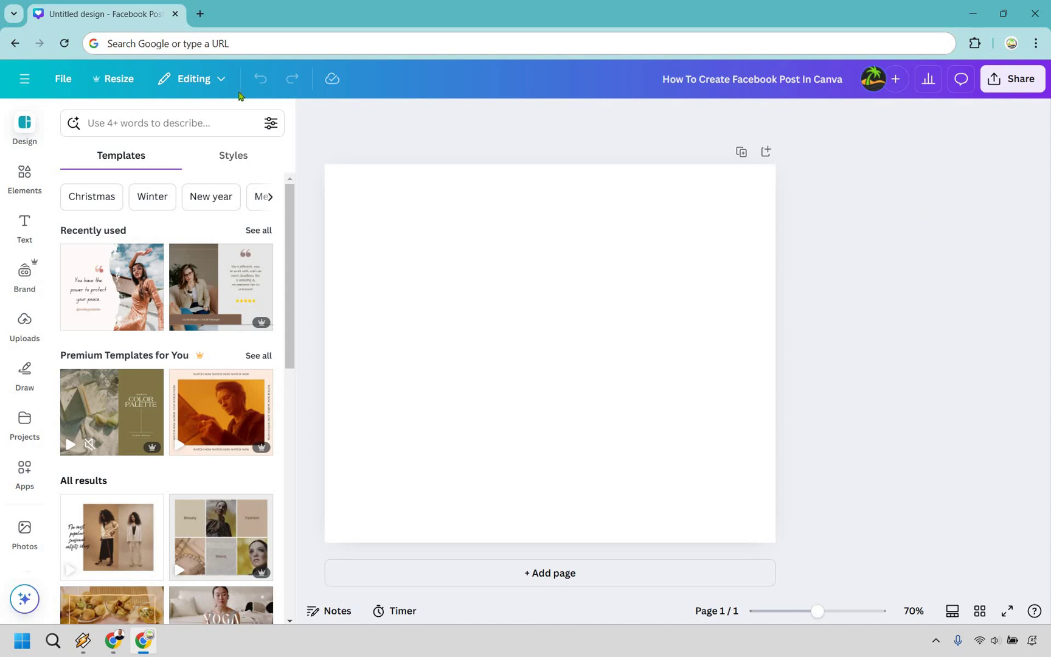
click(202, 121)
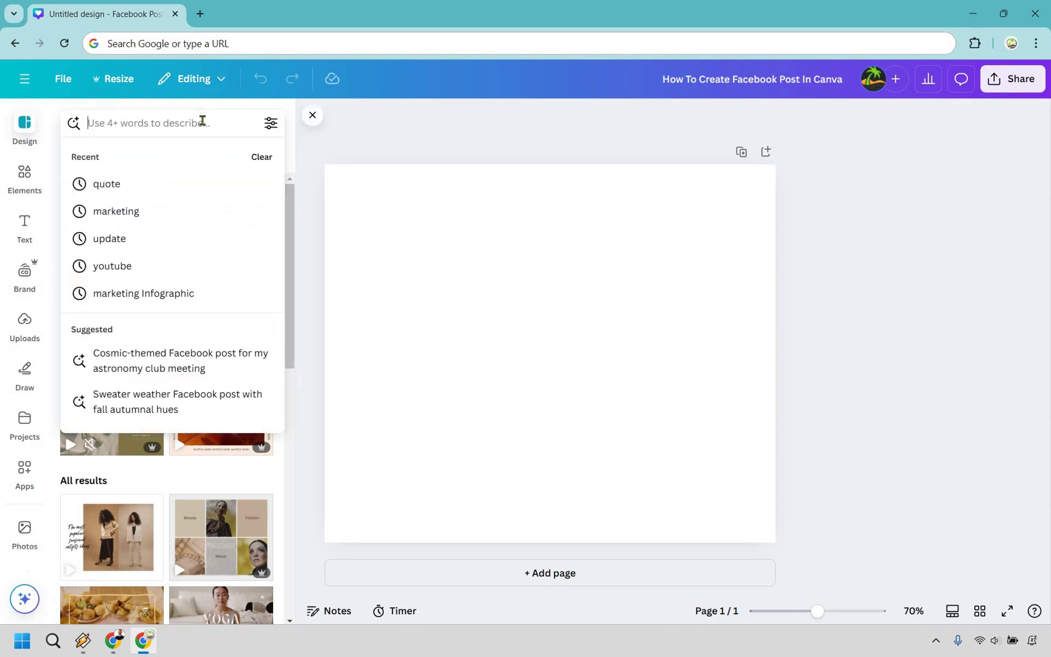
text(marketing)
key(Return)
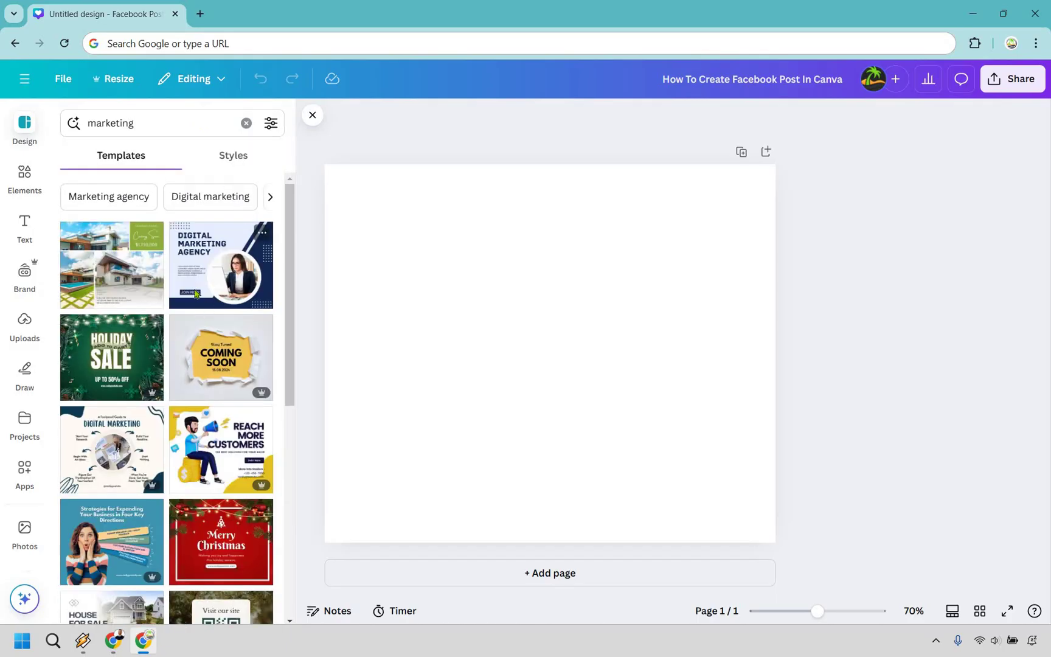
Step: Scroll through the marketing template results
scroll(198, 294, down, 3)
scroll(190, 283, down, 3)
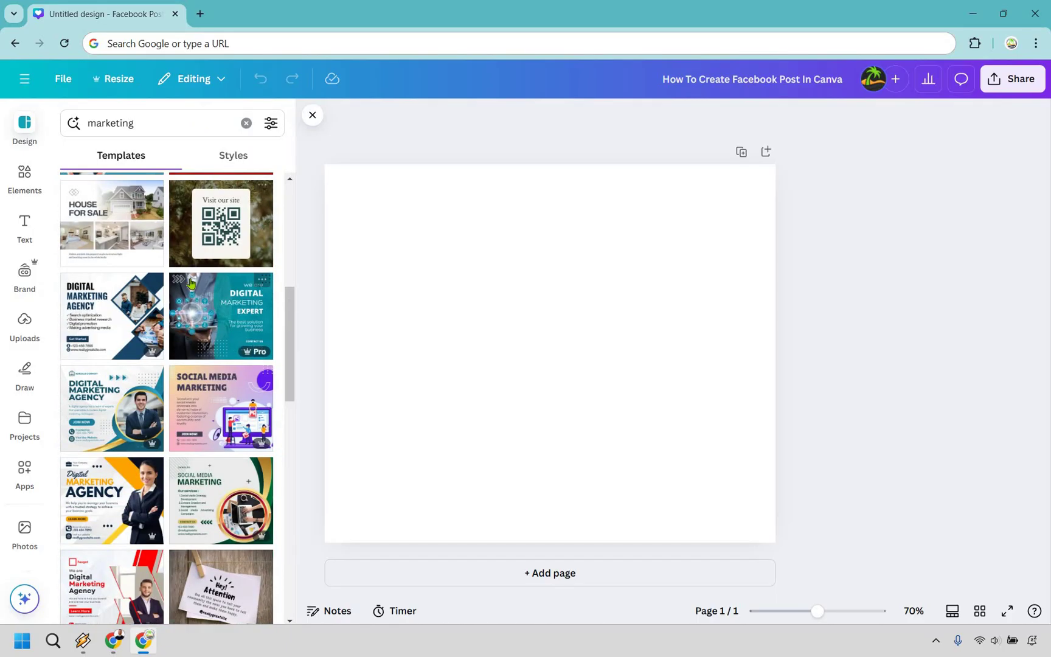
scroll(195, 255, down, 2)
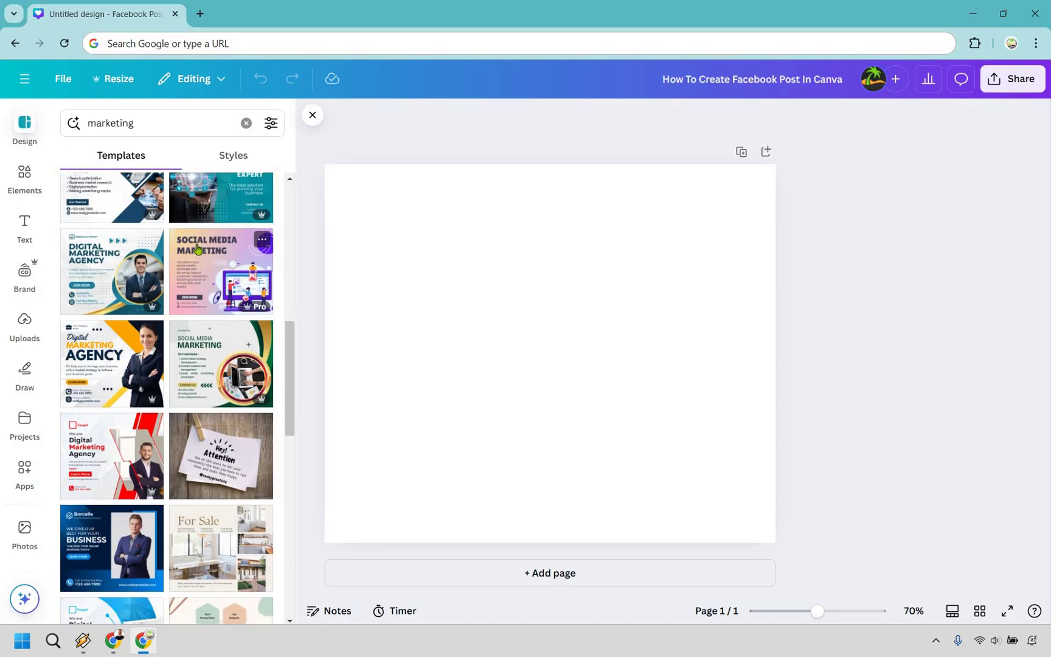
scroll(197, 248, down, 2)
scroll(197, 246, down, 4)
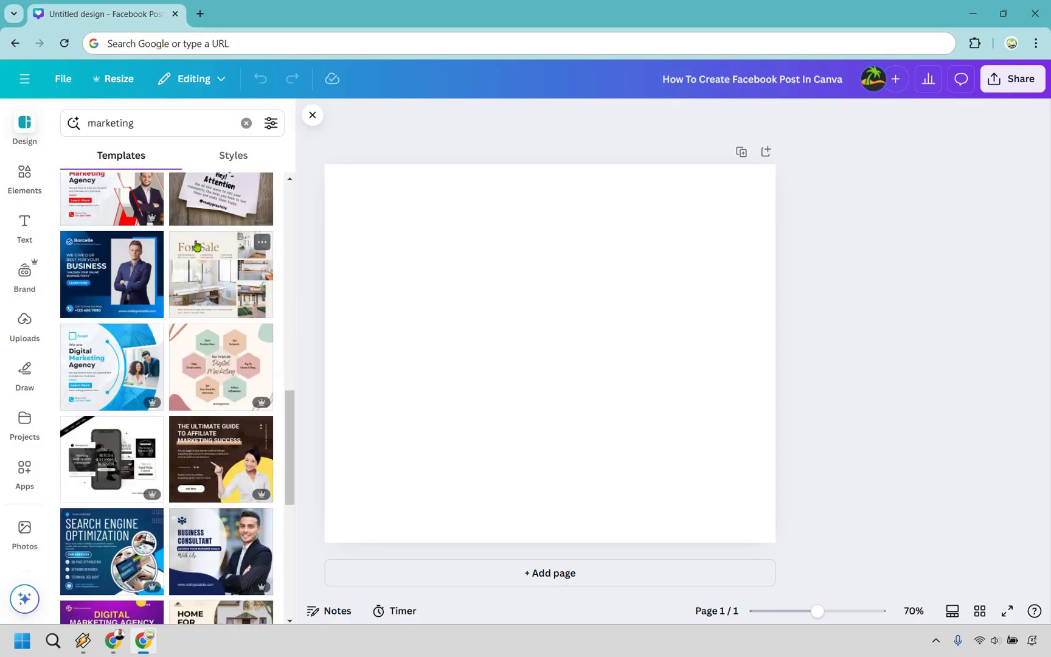
scroll(196, 245, down, 5)
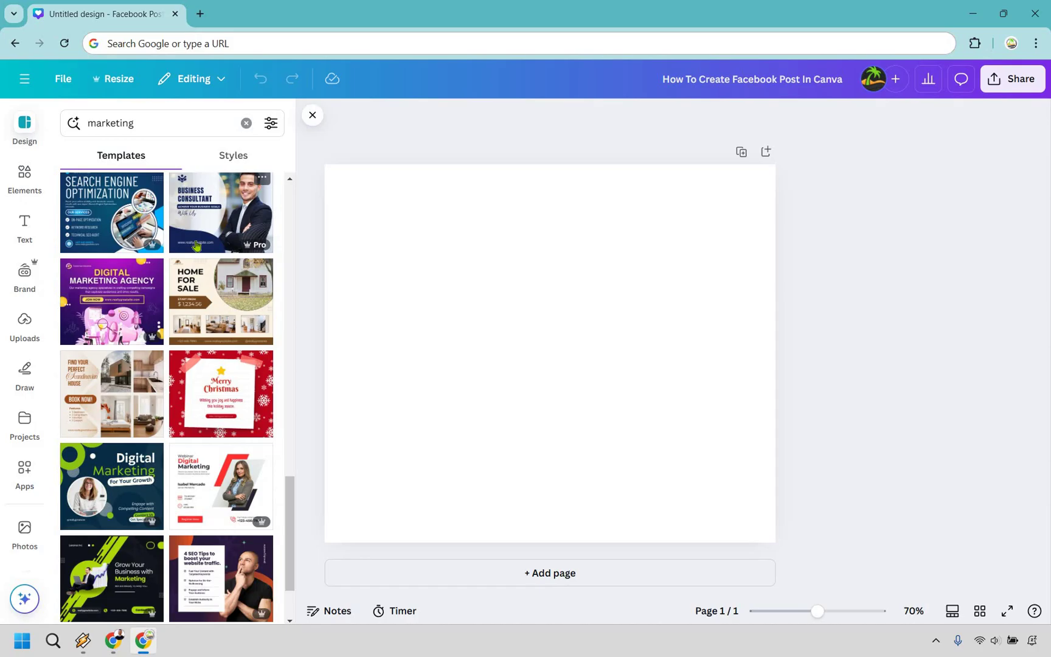
scroll(199, 312, down, 1)
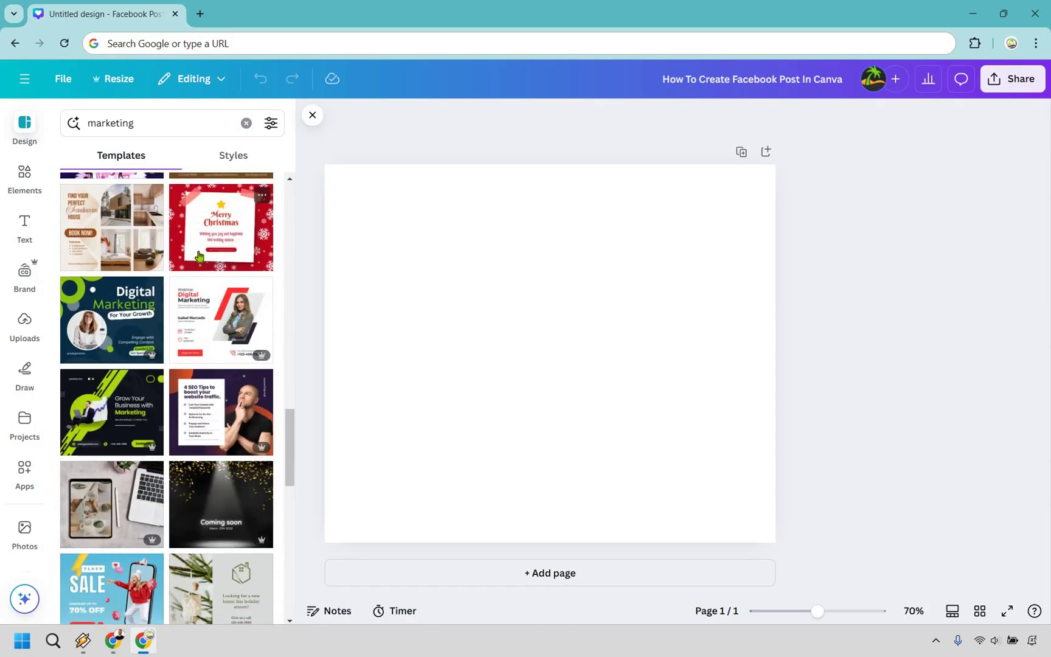
scroll(199, 255, down, 2)
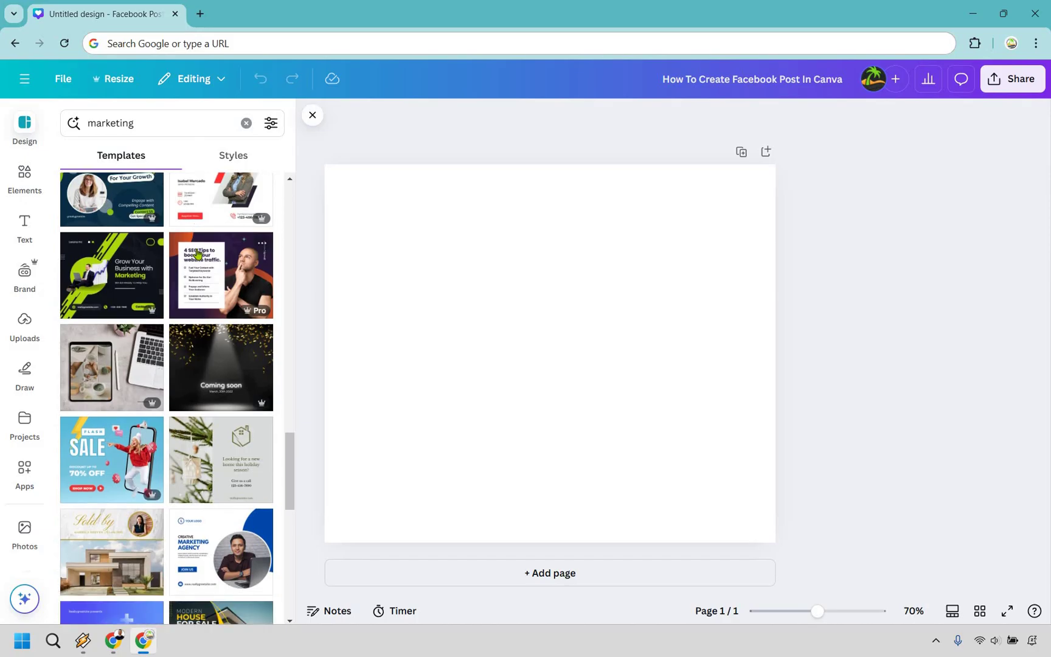
scroll(197, 254, down, 4)
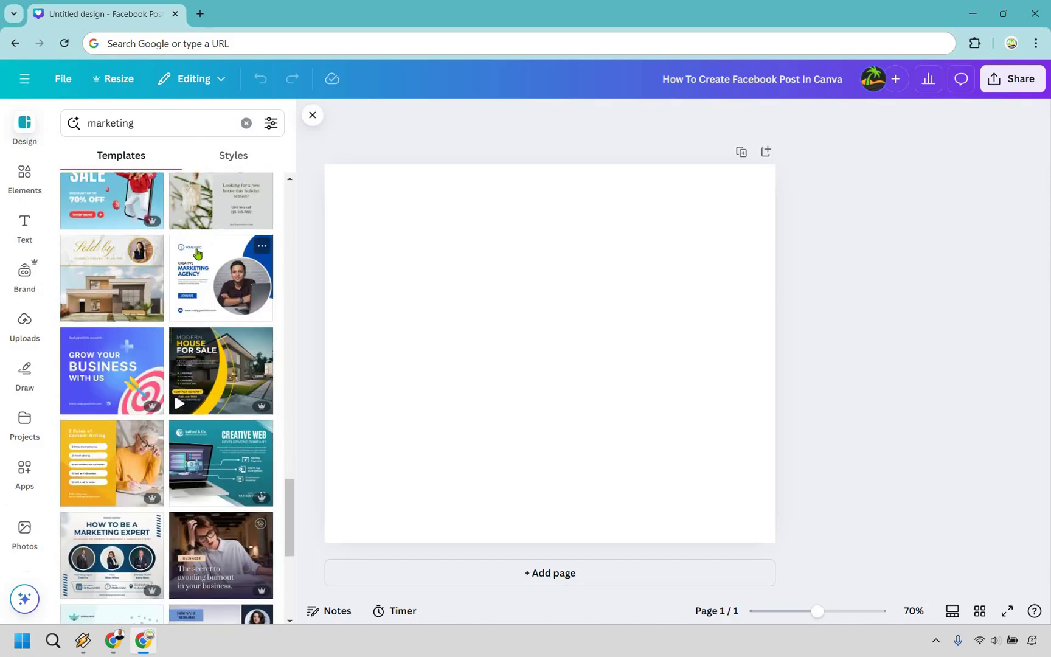
scroll(198, 253, down, 5)
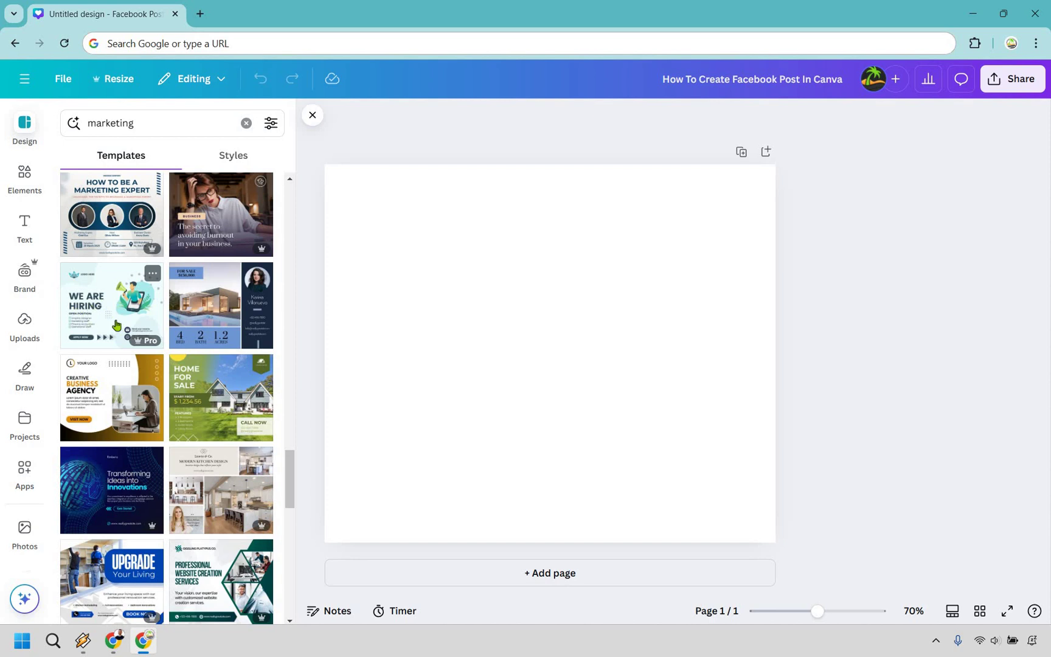
scroll(197, 296, down, 10)
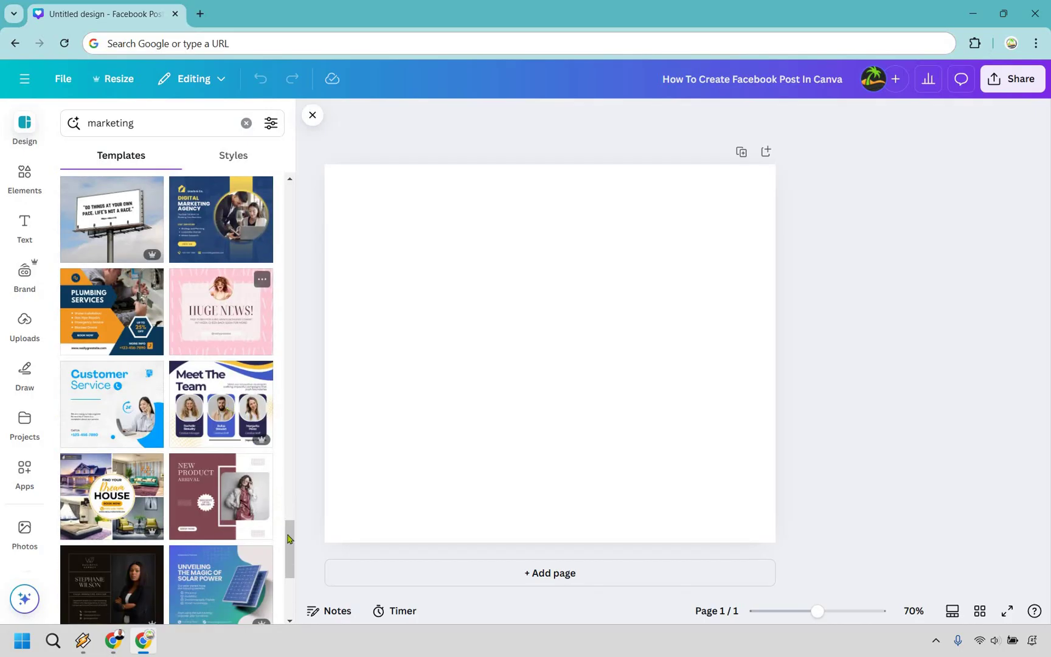
scroll(289, 165, up, 1)
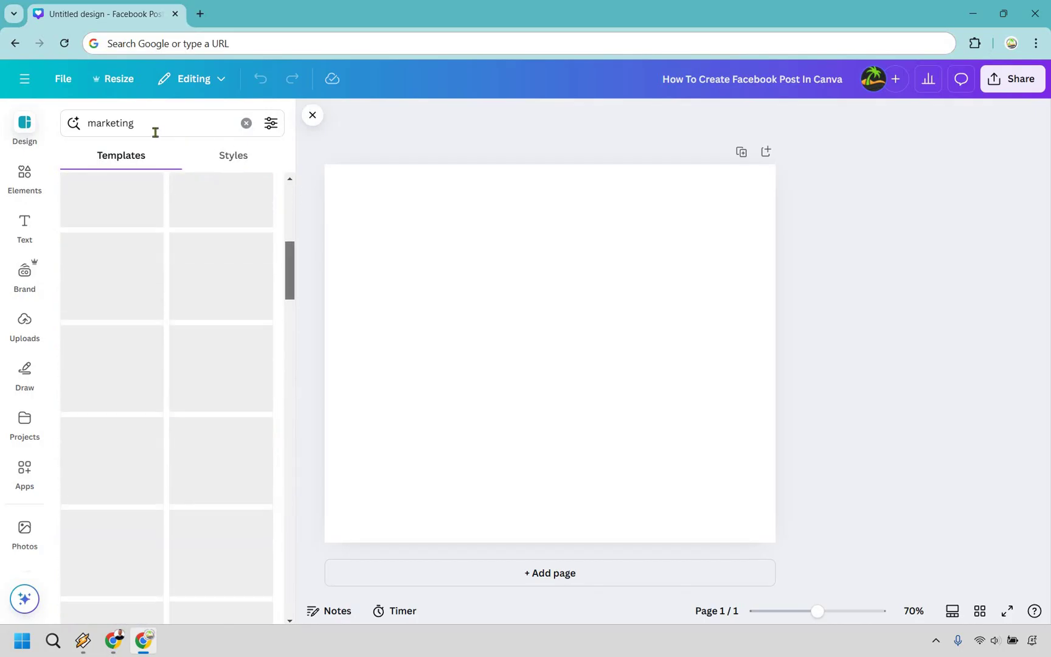
Step: Replace the template search with 'motivational quotes'
triple_click(155, 132)
text(m)
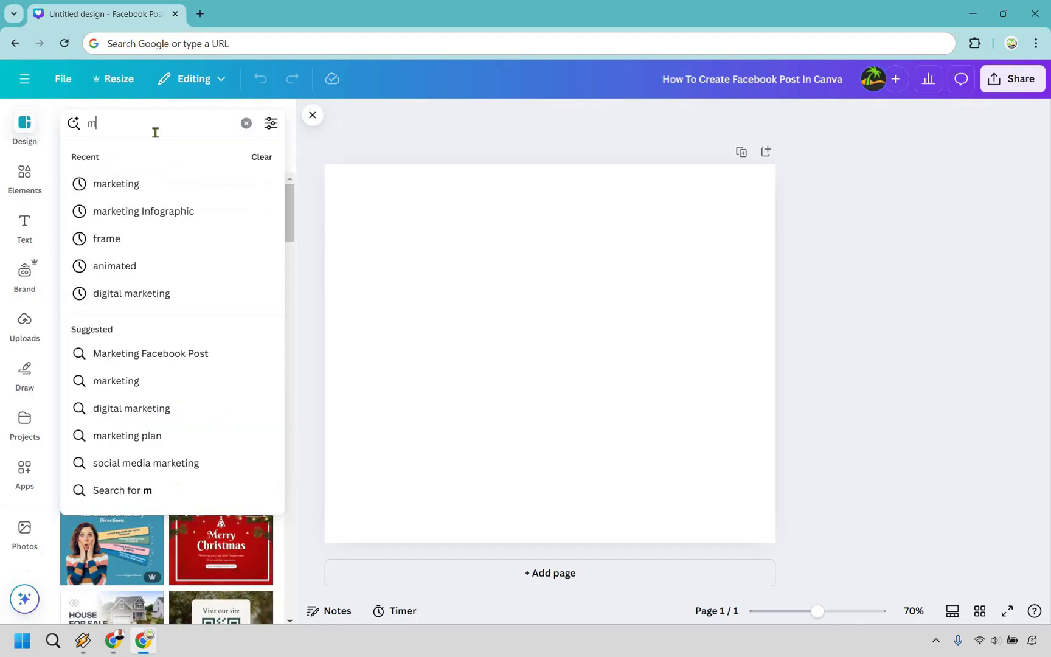
text(otivational quotes)
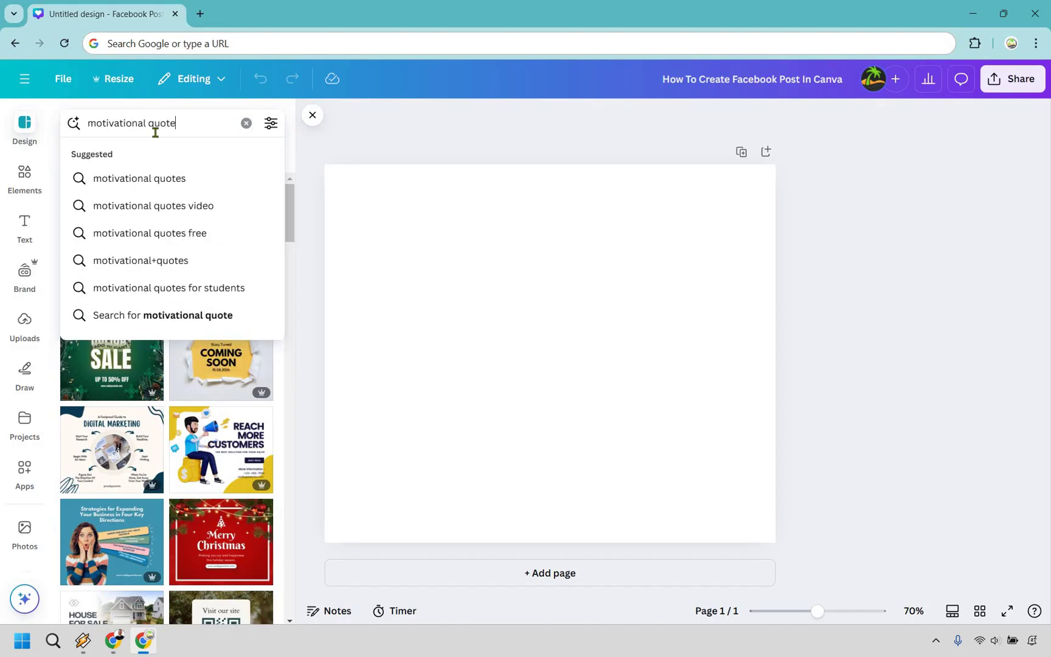
key(Return)
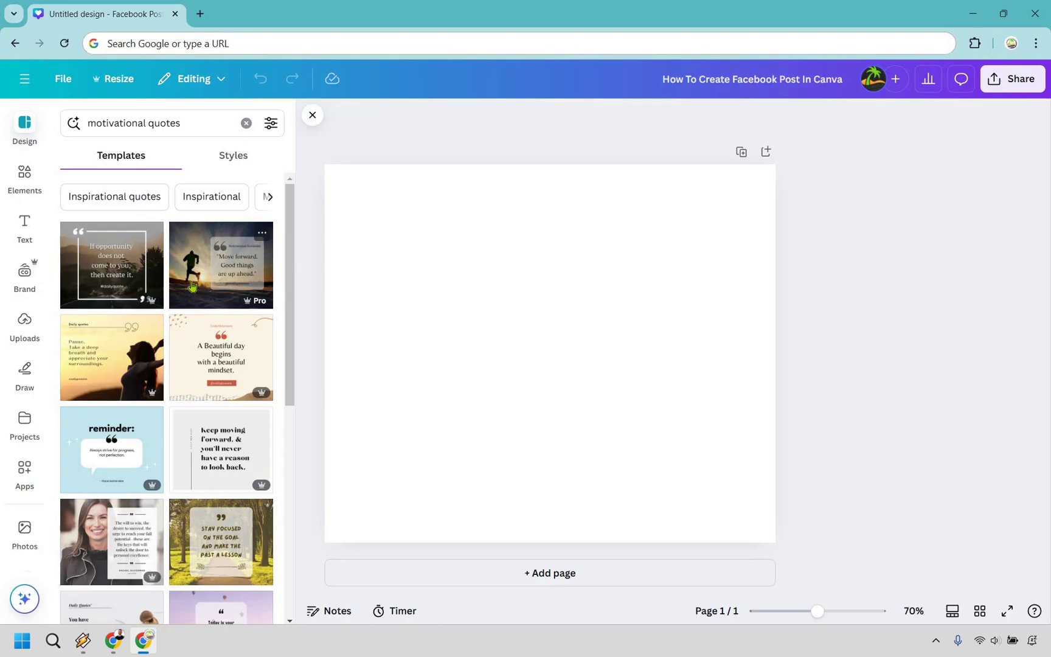
Step: Apply the Blue Tweet Style template with the Do Your Best tweet card
scroll(194, 283, down, 3)
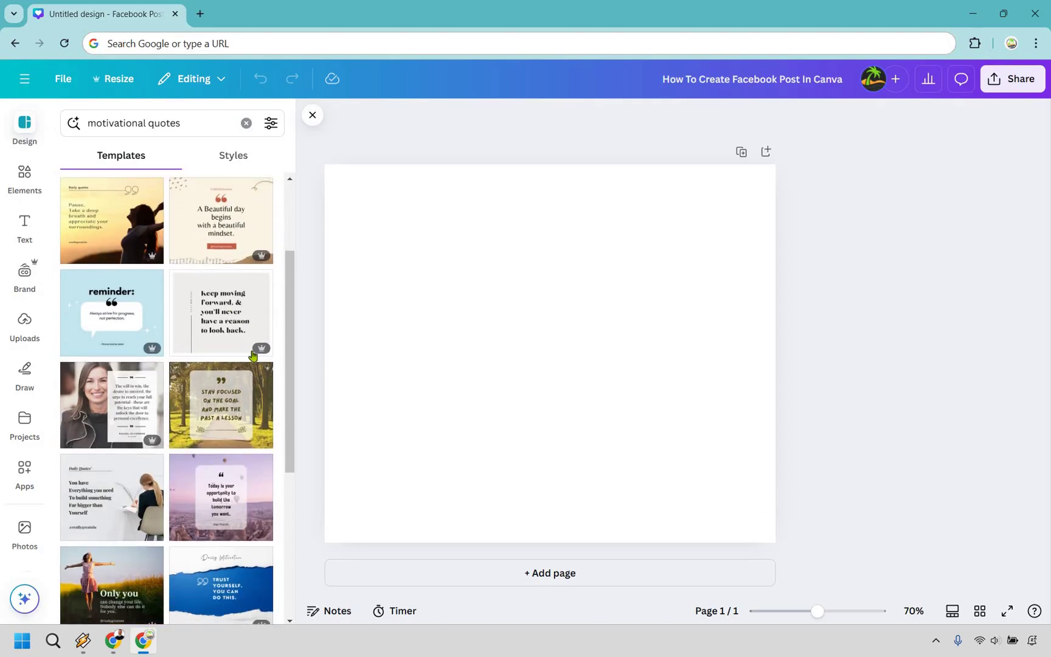
scroll(253, 356, down, 1)
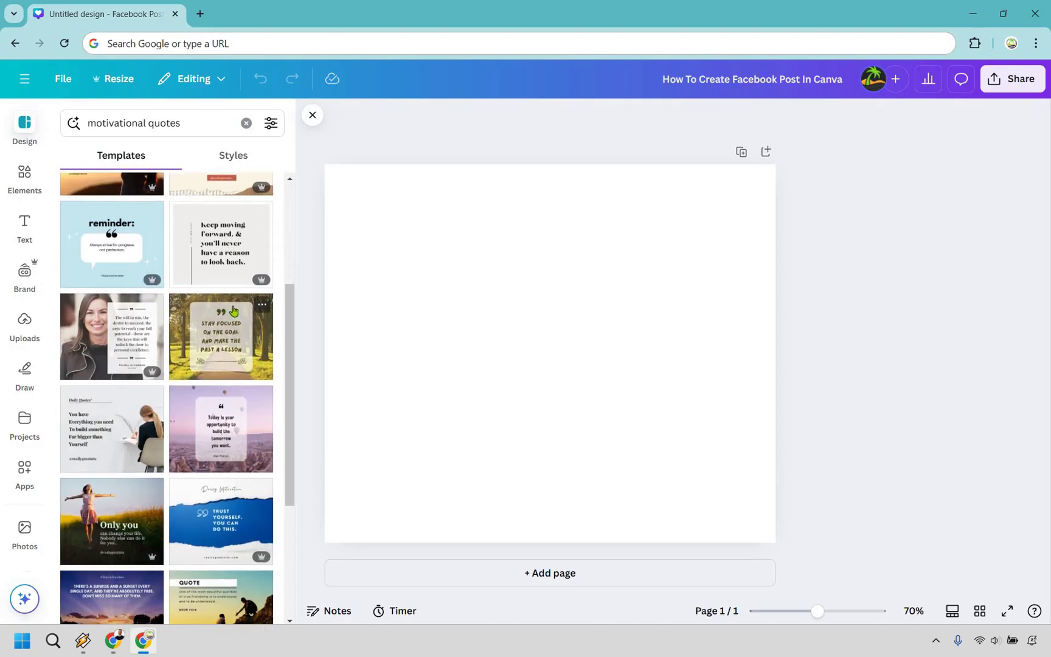
scroll(215, 278, down, 2)
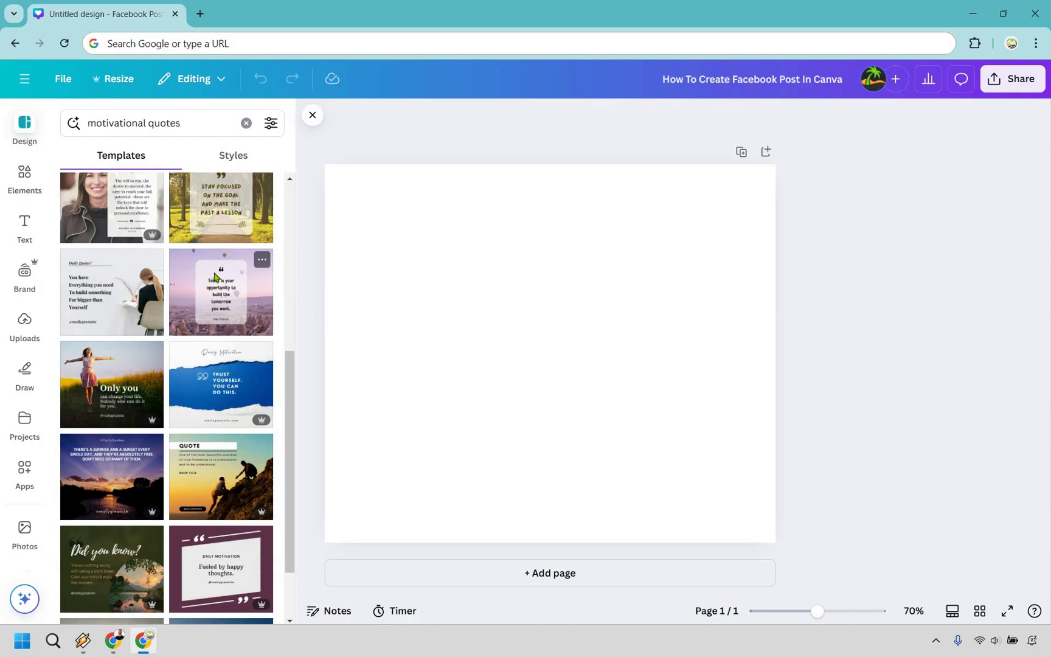
scroll(215, 279, down, 2)
scroll(215, 278, down, 4)
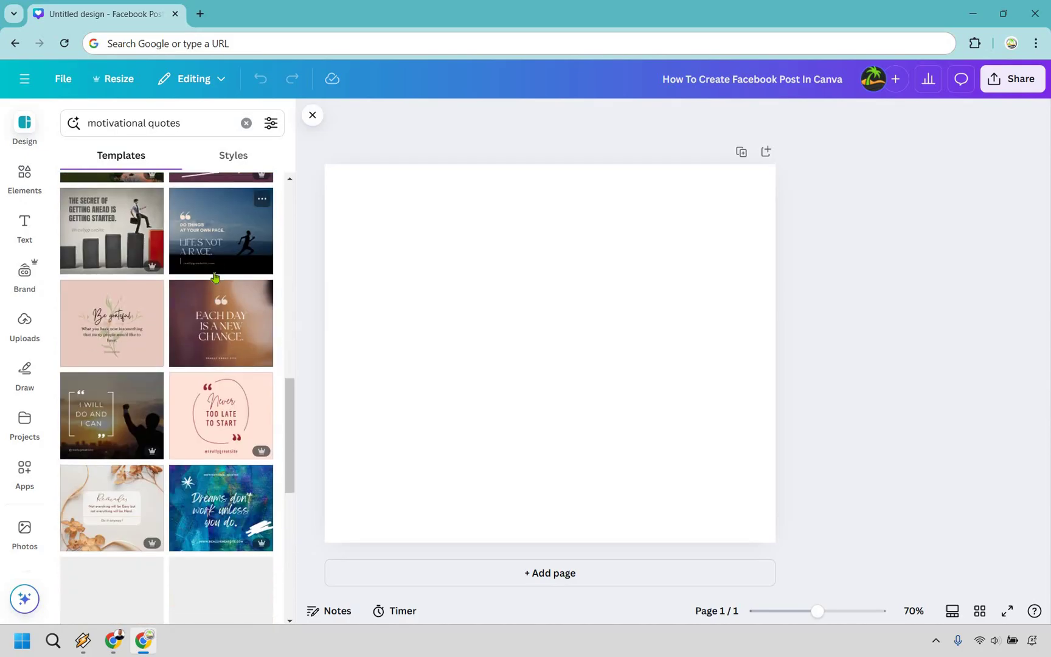
scroll(214, 278, down, 3)
scroll(216, 266, down, 3)
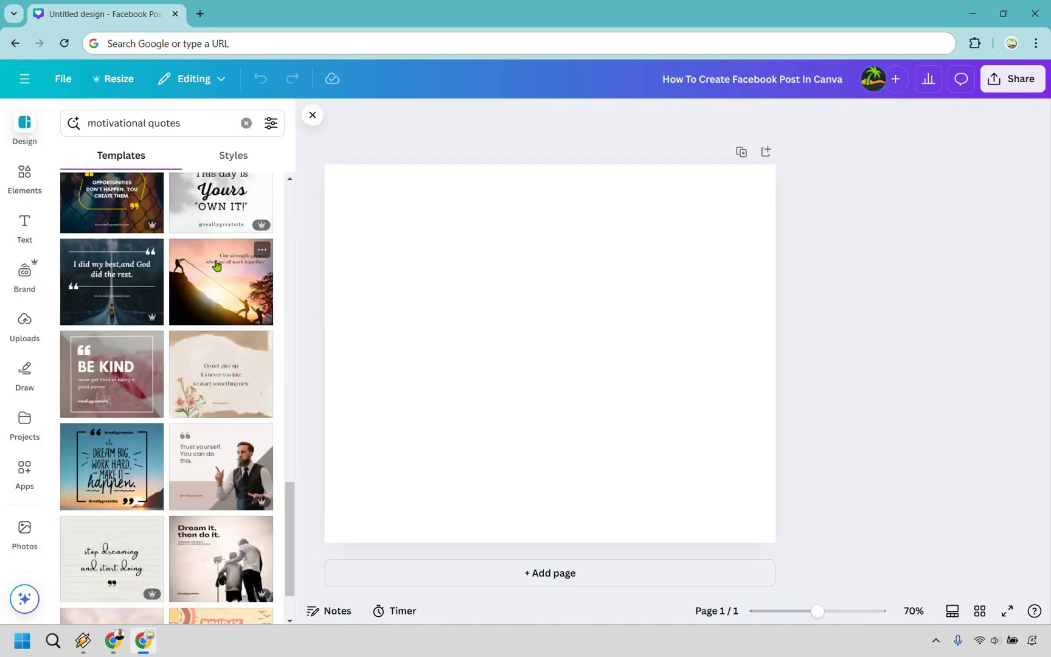
scroll(217, 265, down, 5)
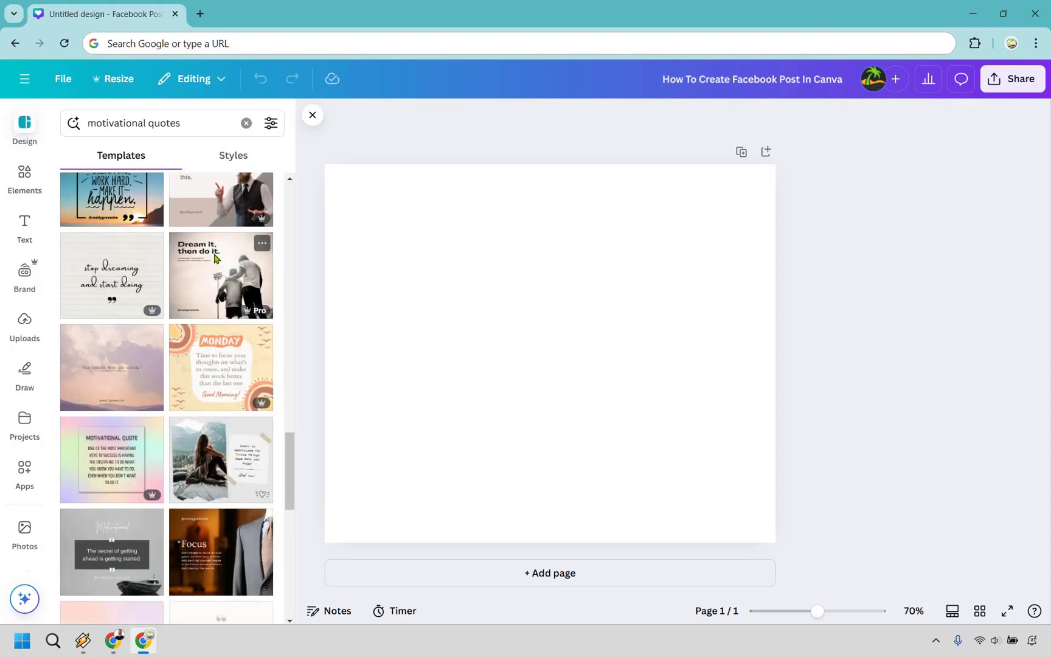
scroll(215, 257, down, 5)
scroll(213, 251, down, 3)
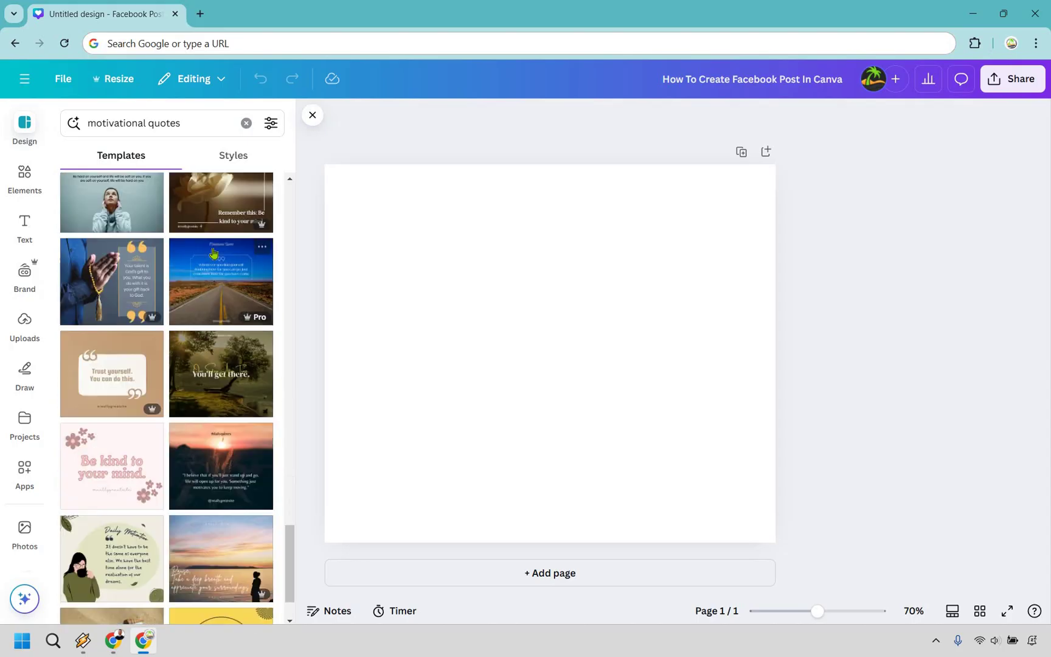
scroll(214, 252, down, 5)
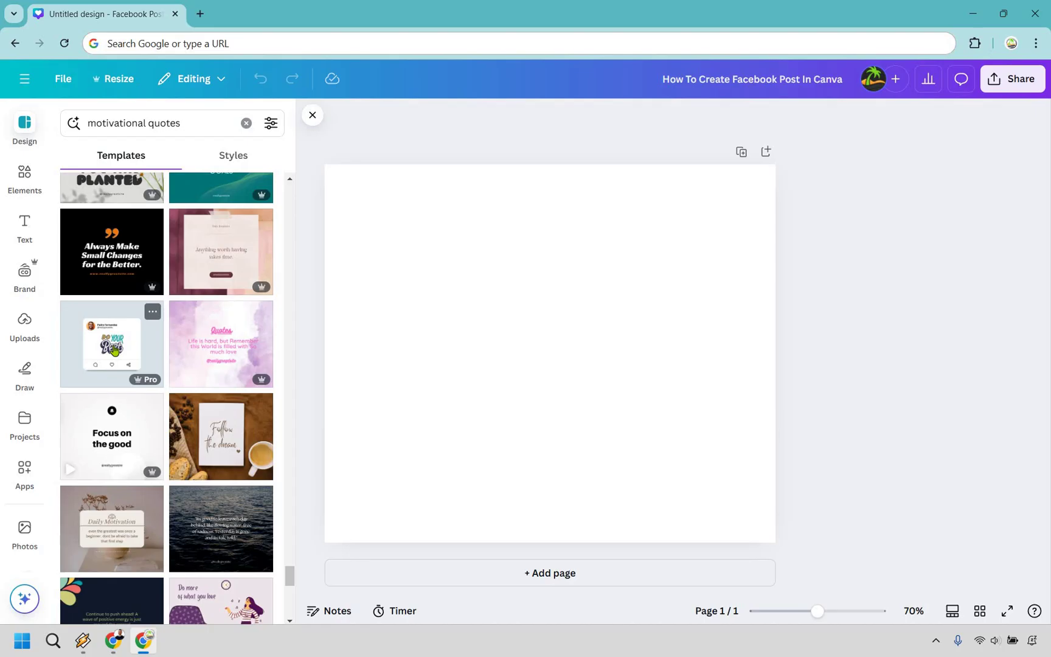
click(115, 350)
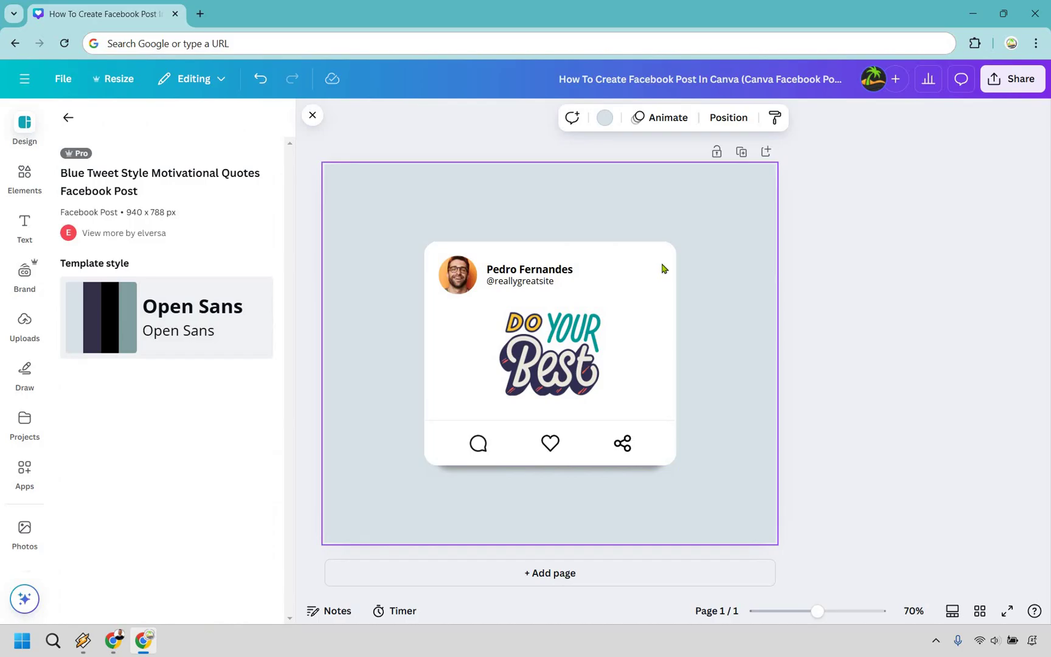
Step: Change the card's profile name to 'Marketing Island'
click(550, 267)
click(550, 266)
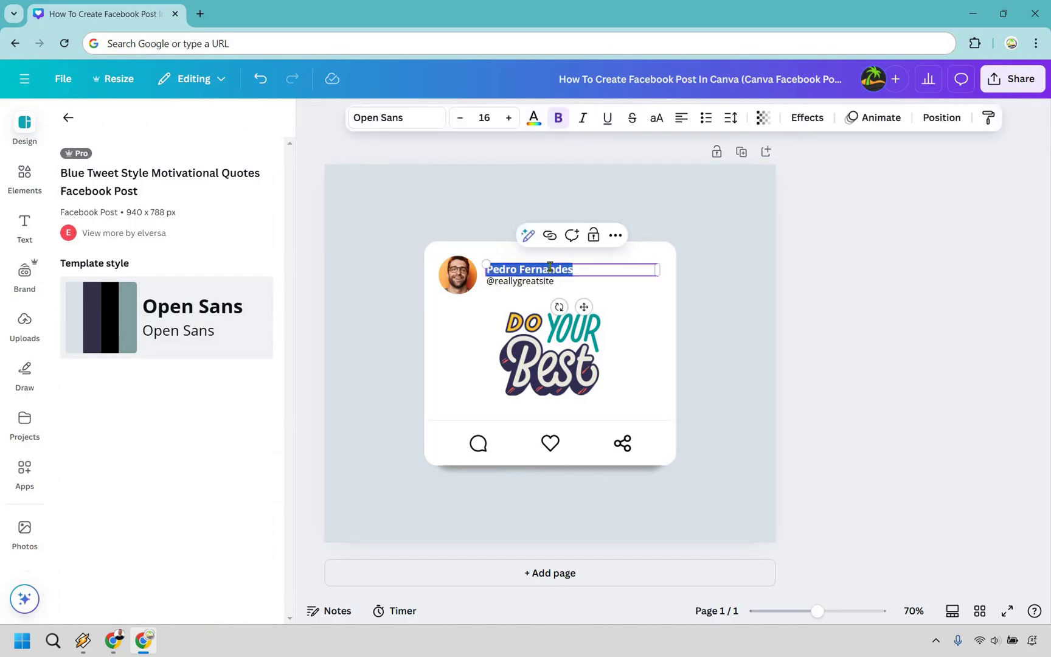
text(Marketing Island)
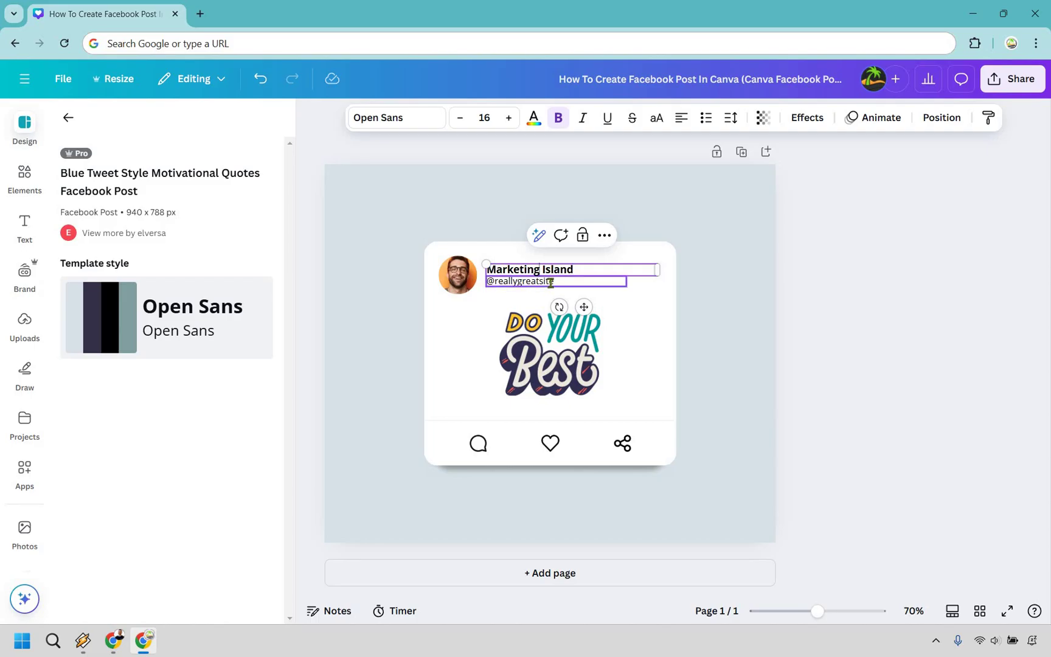
Step: Change the handle to 'marketingisland' and select the Do Your Best graphic
click(546, 283)
click(547, 283)
double_click(550, 283)
text(m)
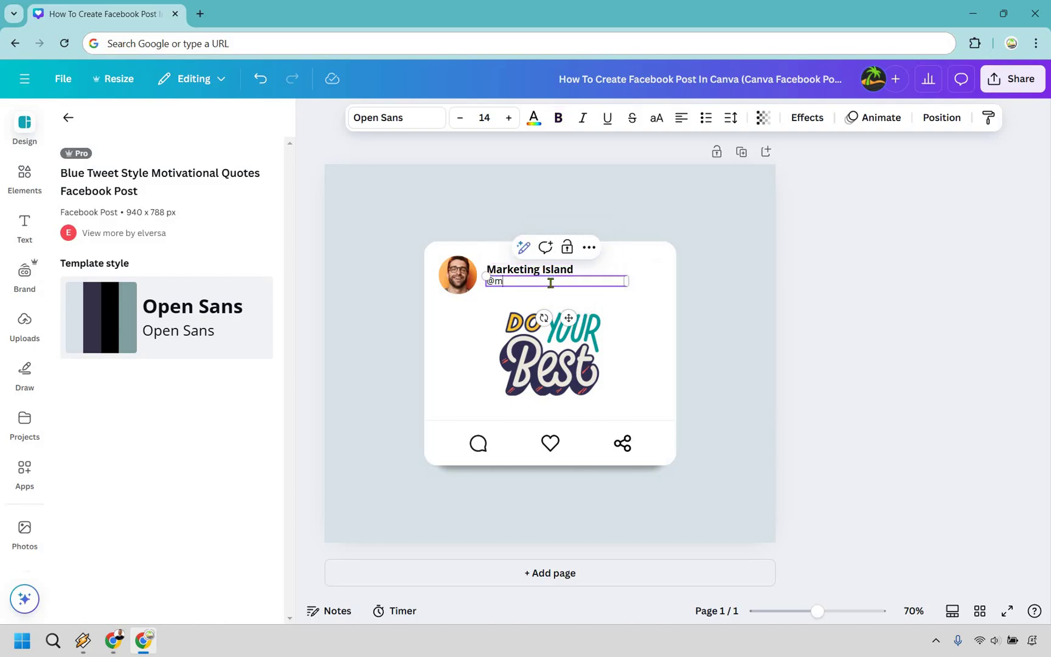
text(arketingisland)
click(534, 329)
click(535, 330)
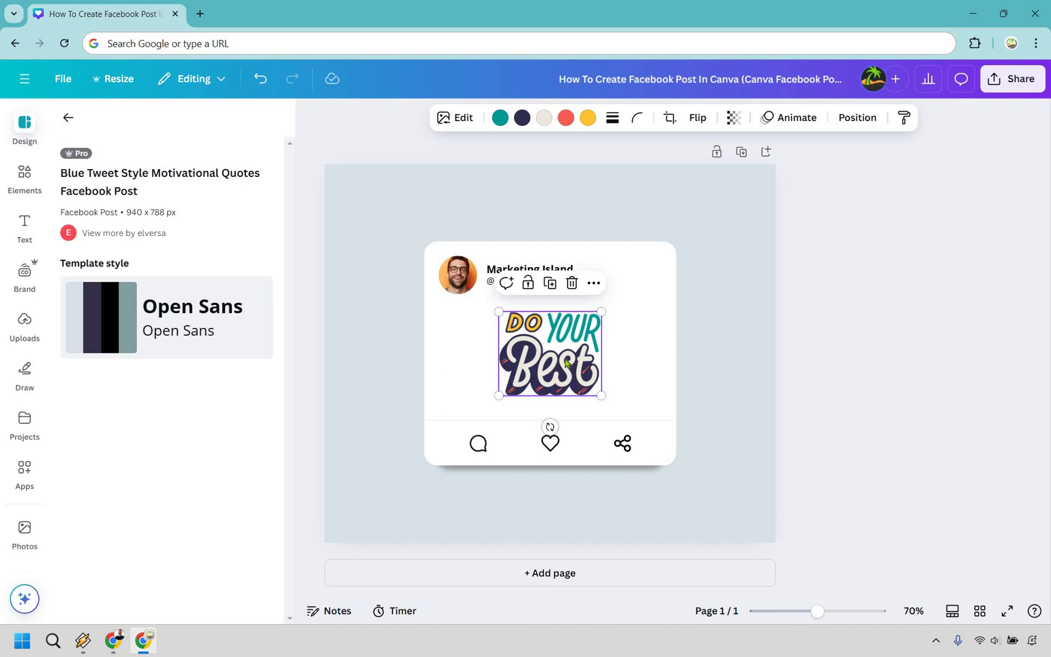
Step: Delete the Do Your Best graphic and place a resized 'keep it SIMPLE' combination mid-card
key(Delete)
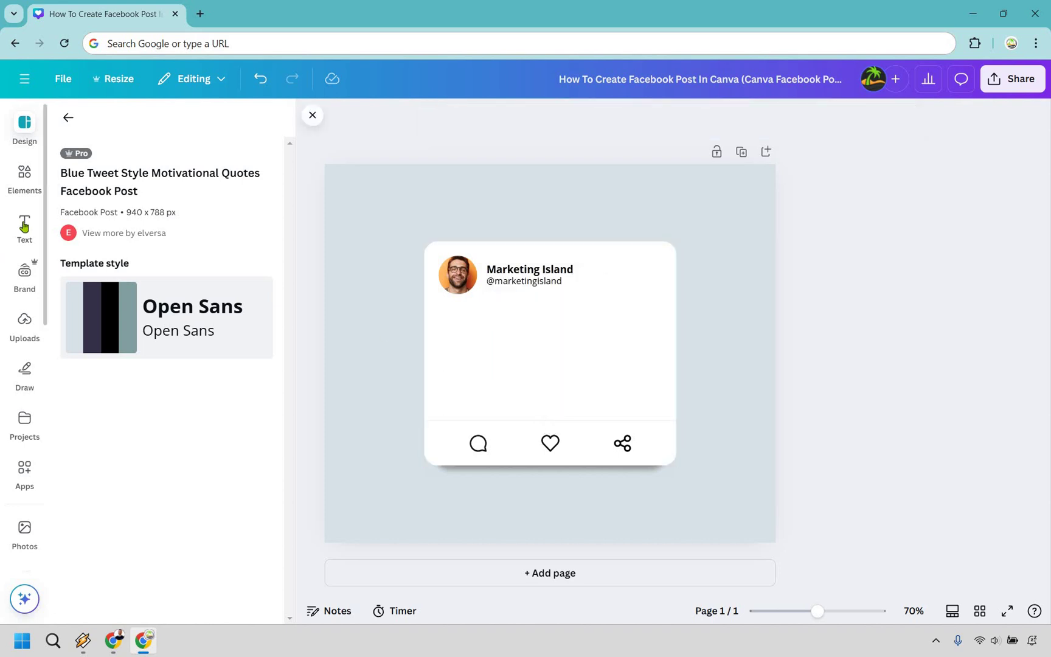
click(23, 225)
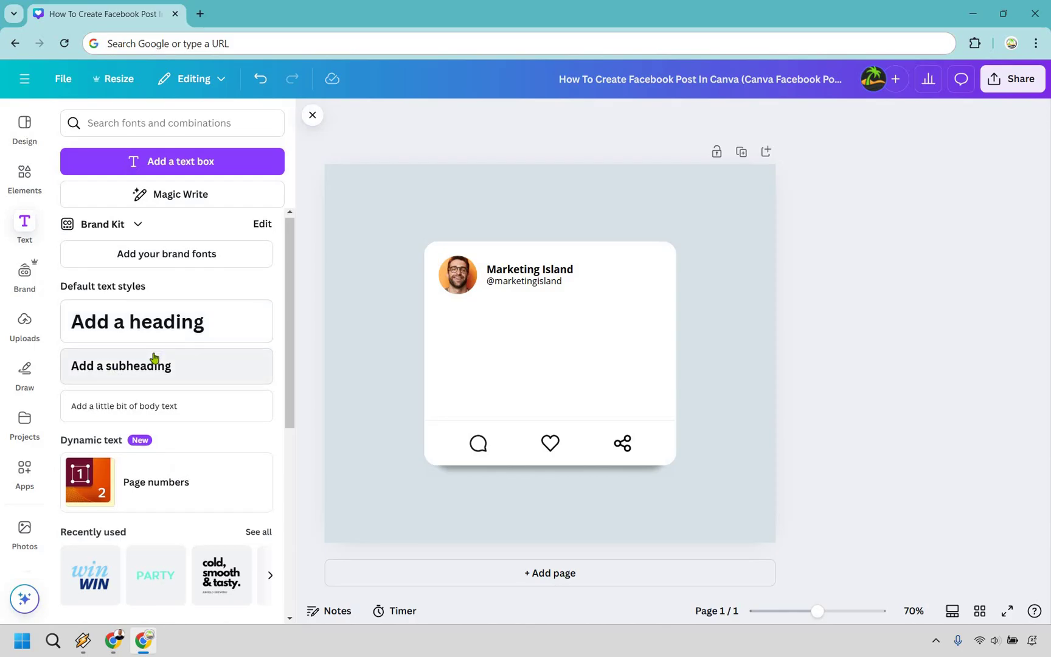
scroll(154, 365, down, 3)
scroll(118, 352, down, 2)
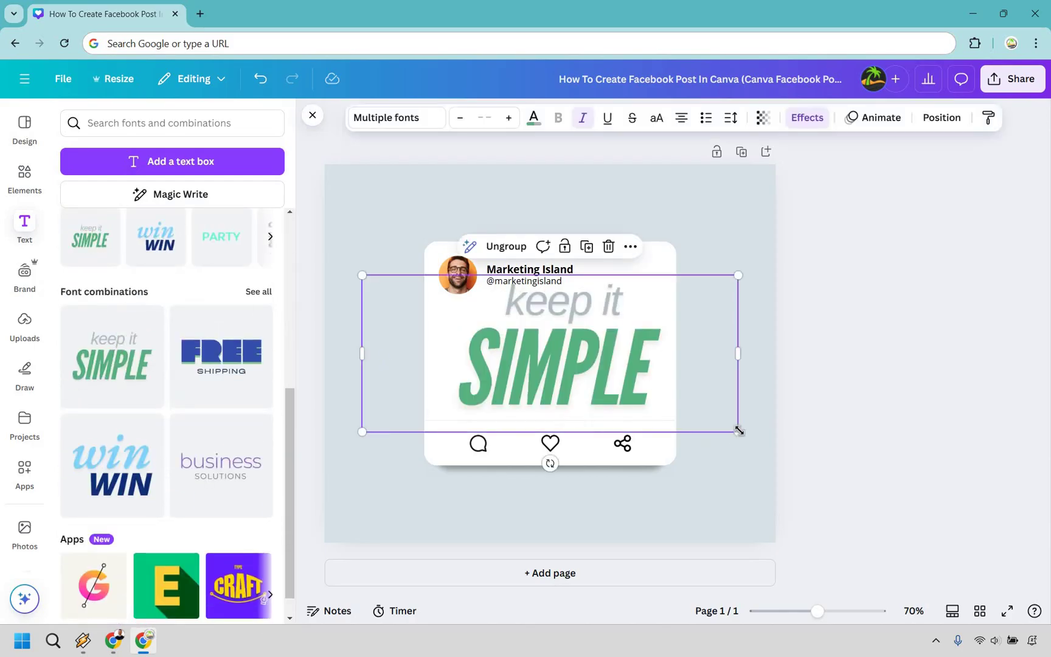
drag(737, 430, 645, 393)
drag(546, 331, 553, 339)
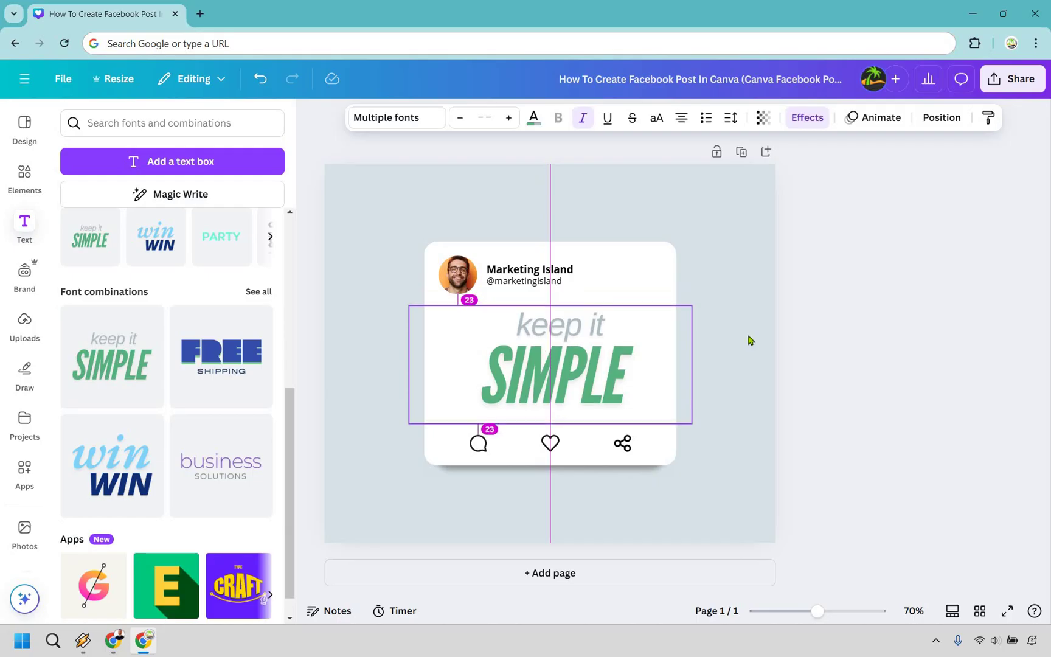
Step: Put the man's portrait photo into the profile picture frame and adjust its crop
click(458, 276)
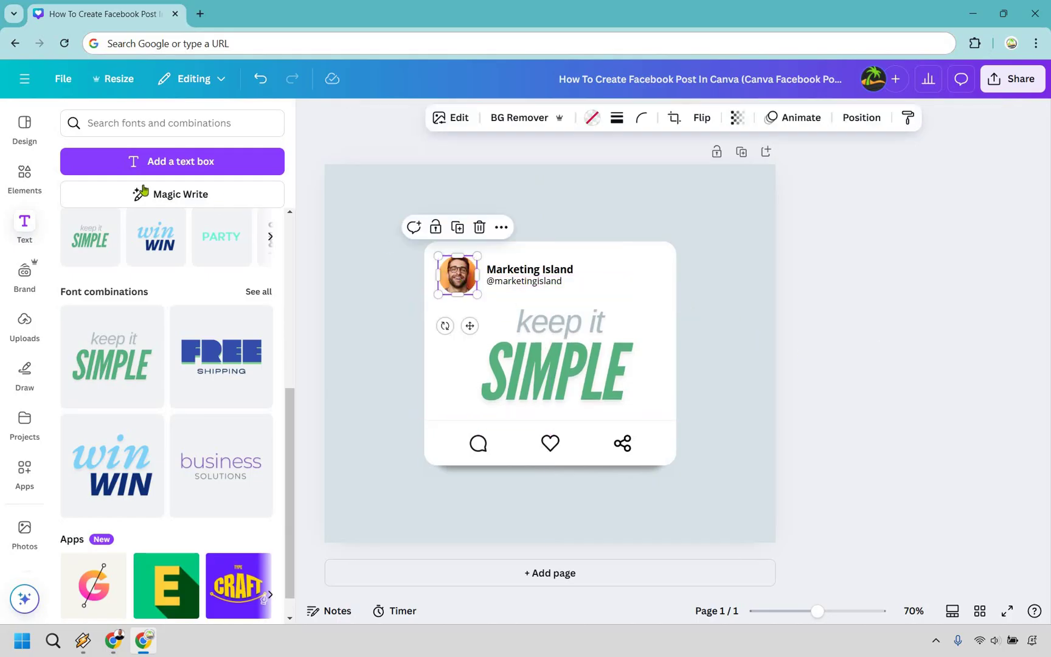
click(23, 326)
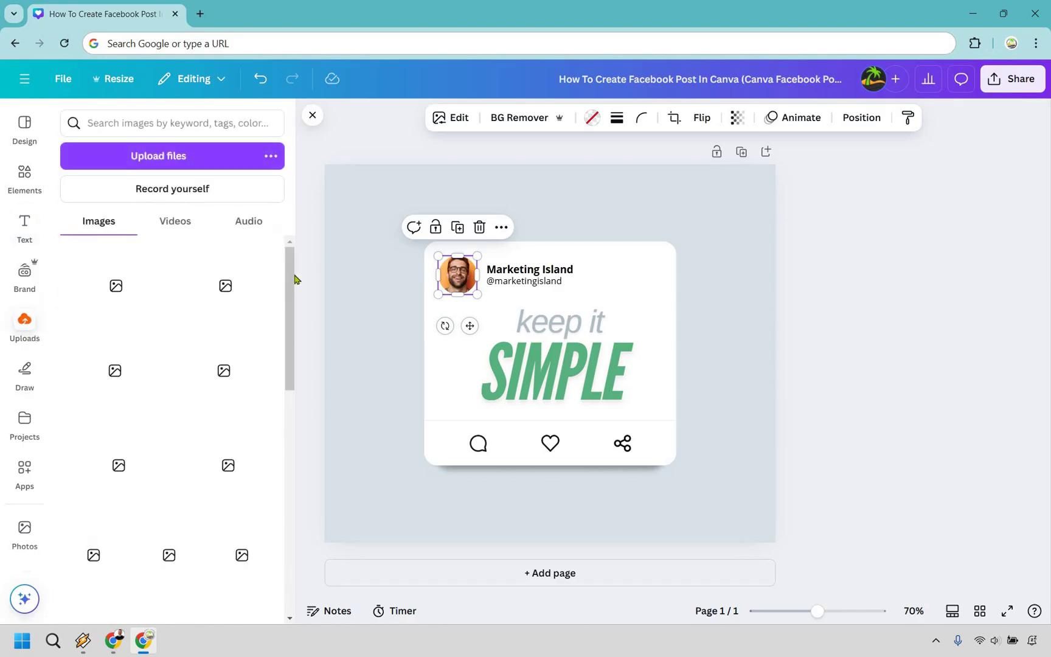
scroll(229, 358, down, 10)
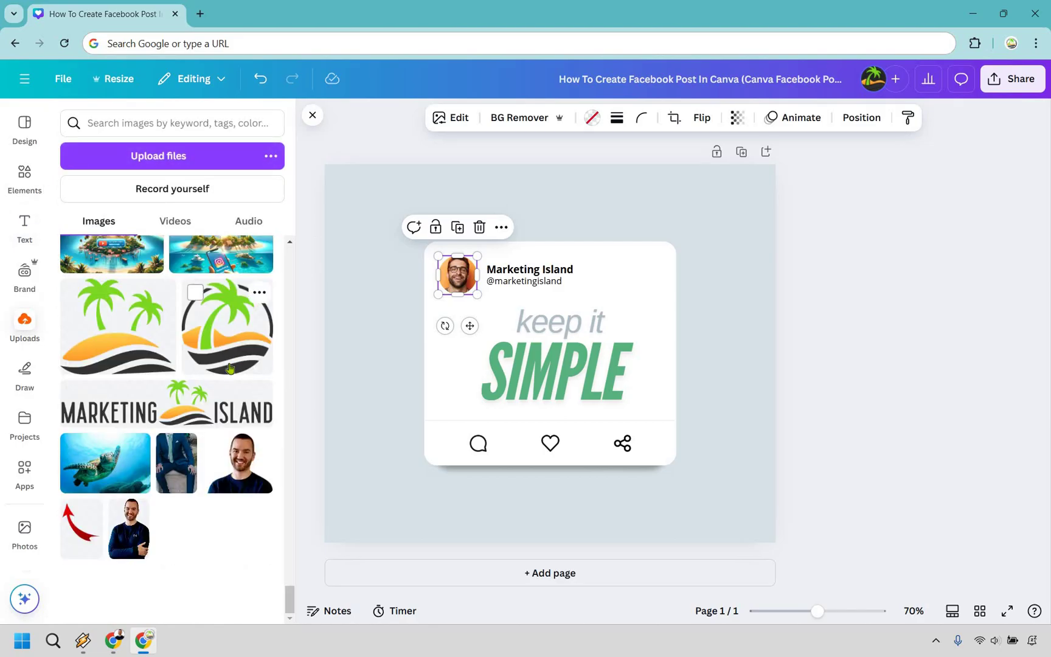
click(136, 539)
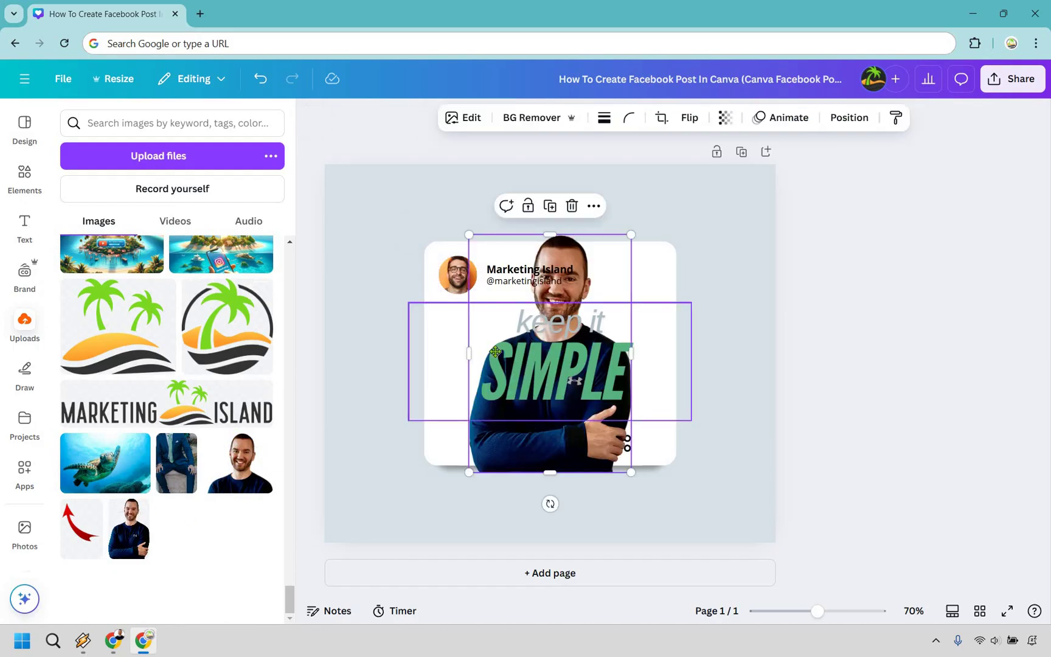
drag(486, 336, 466, 275)
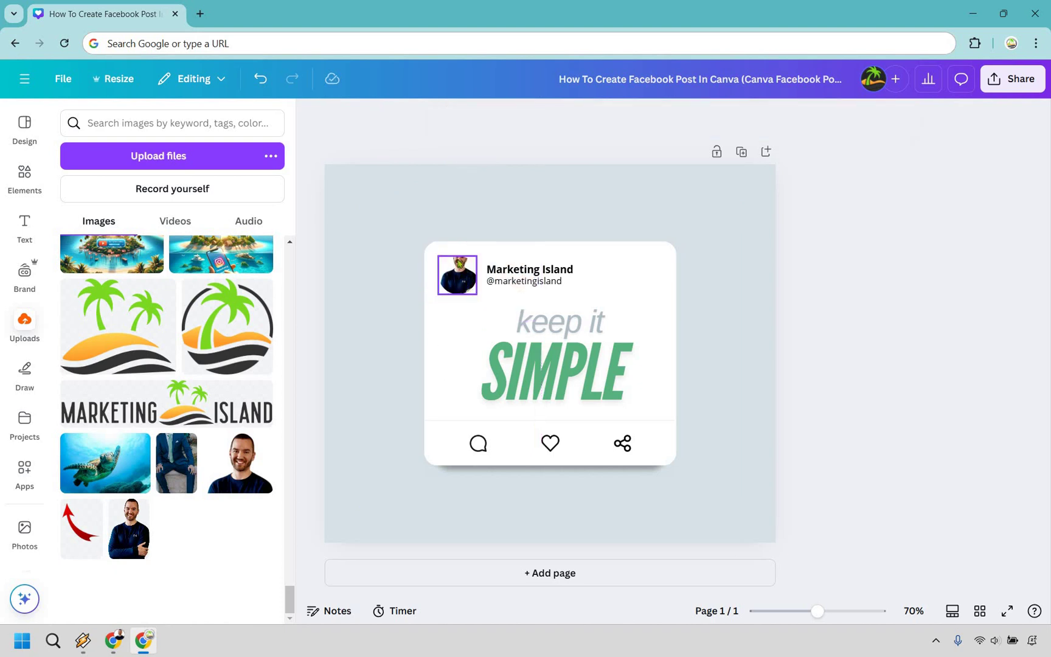
click(453, 279)
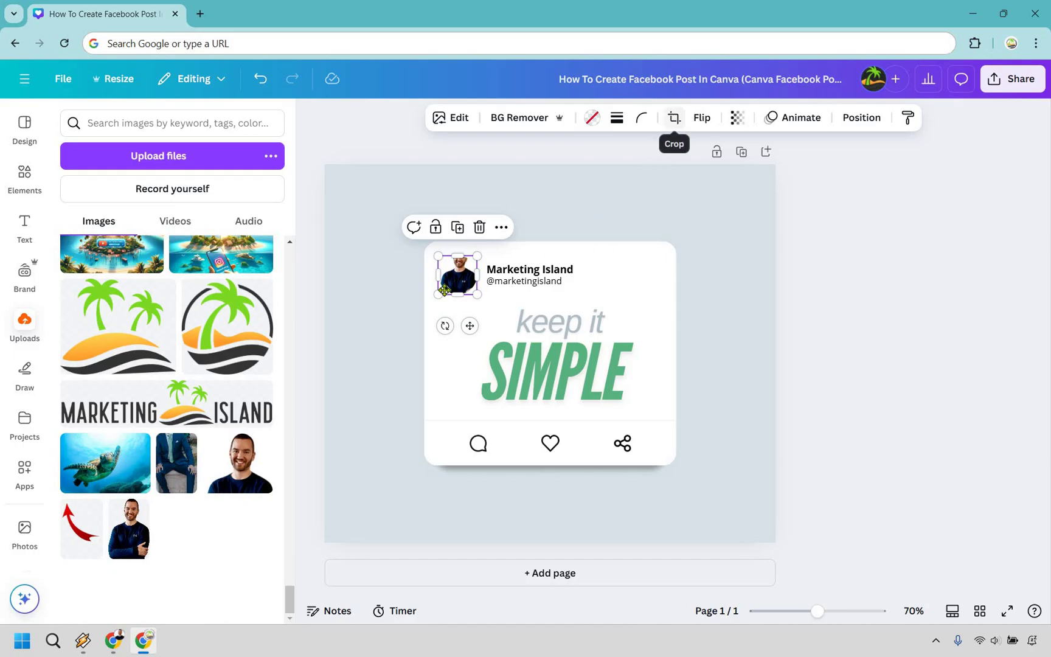
double_click(445, 290)
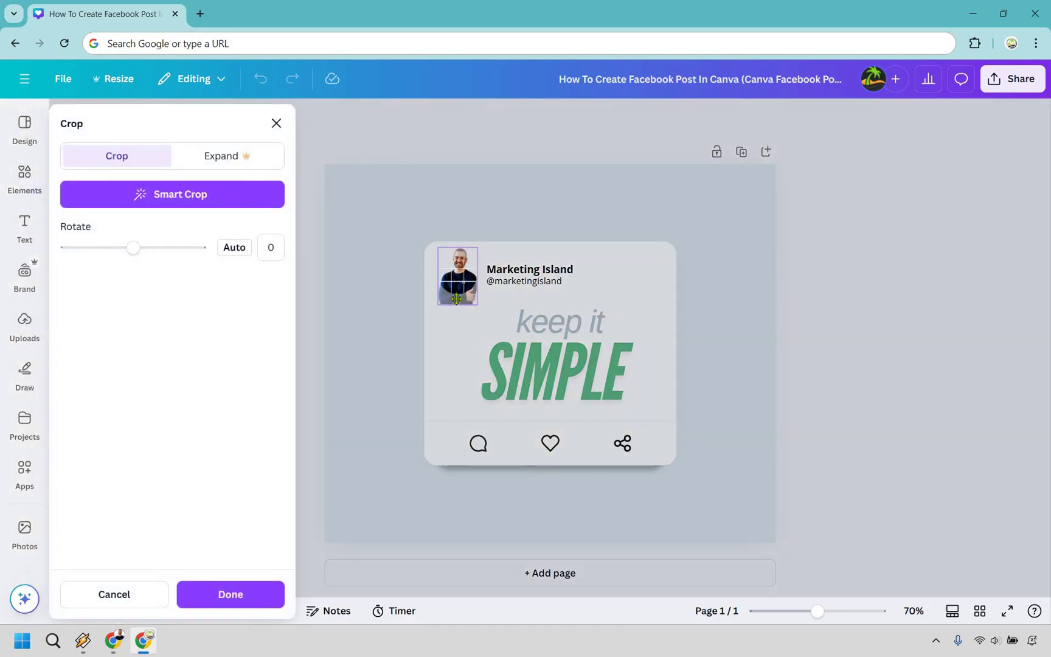
click(243, 594)
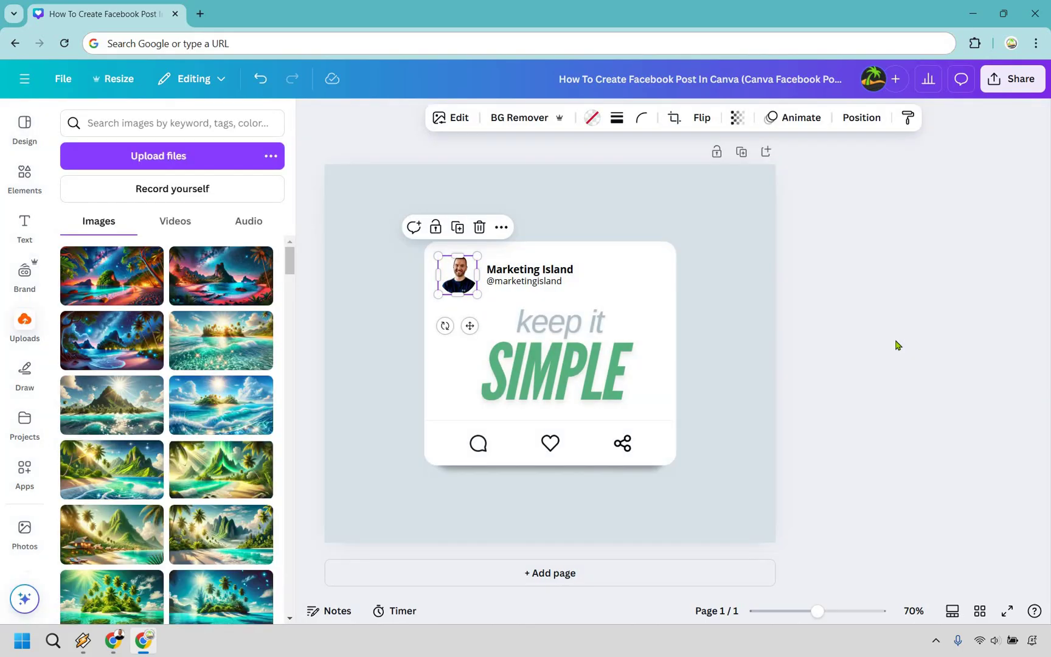
key(Escape)
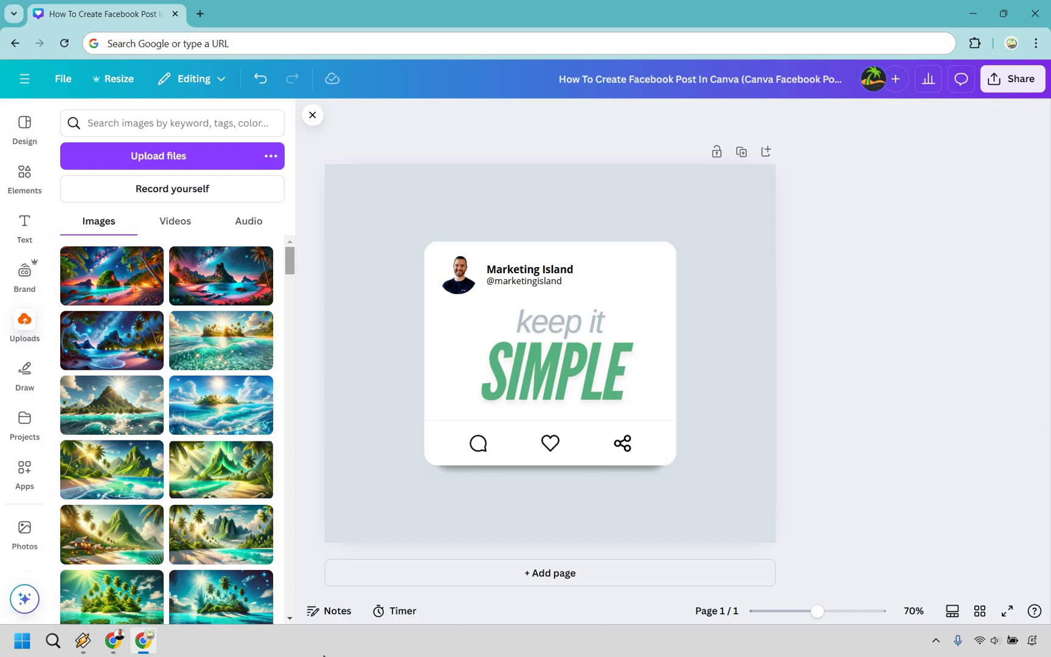
Step: Replace the profile picture with the round palm-tree logo and adjust the keep it SIMPLE text
scroll(220, 462, down, 15)
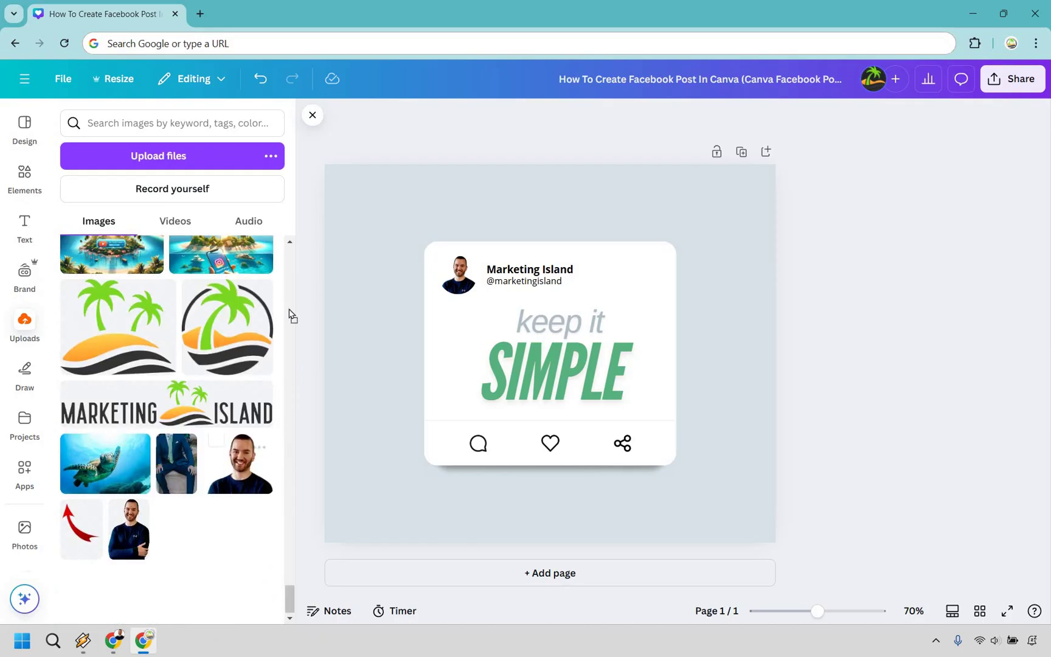
drag(256, 295, 458, 277)
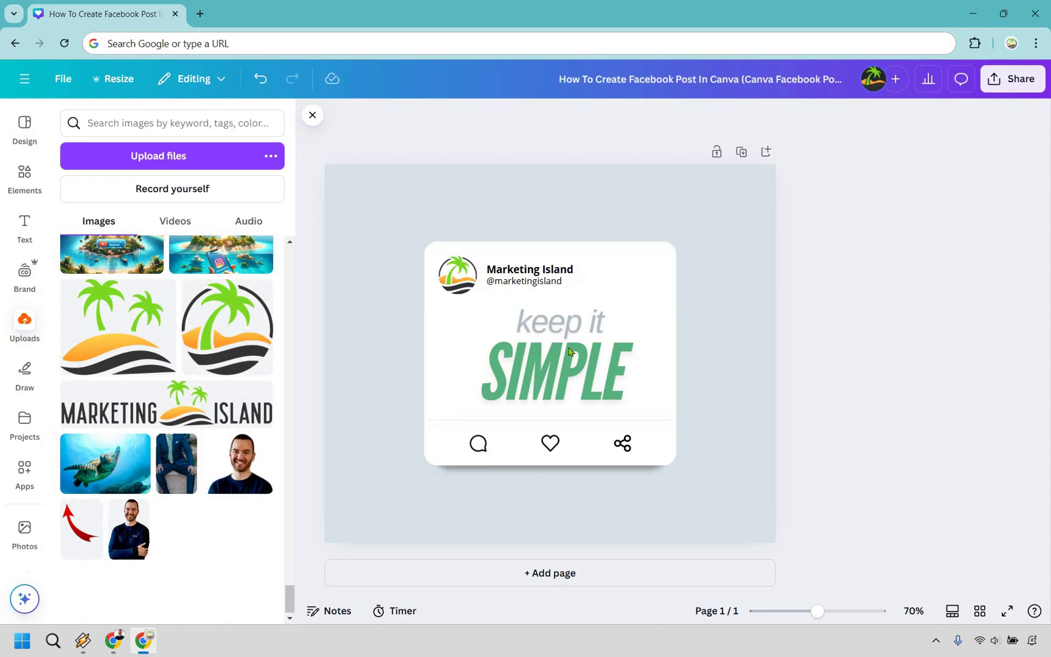
key(ctrl+z)
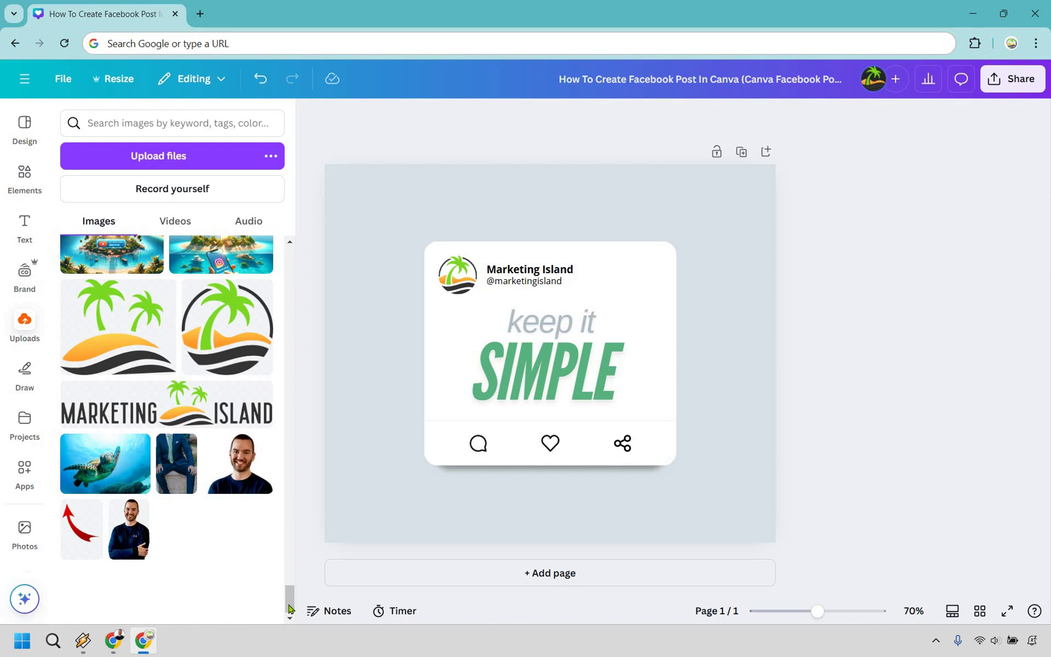
Step: Add the tropical island-and-waves image and enlarge it to cover the page
scroll(190, 345, up, 15)
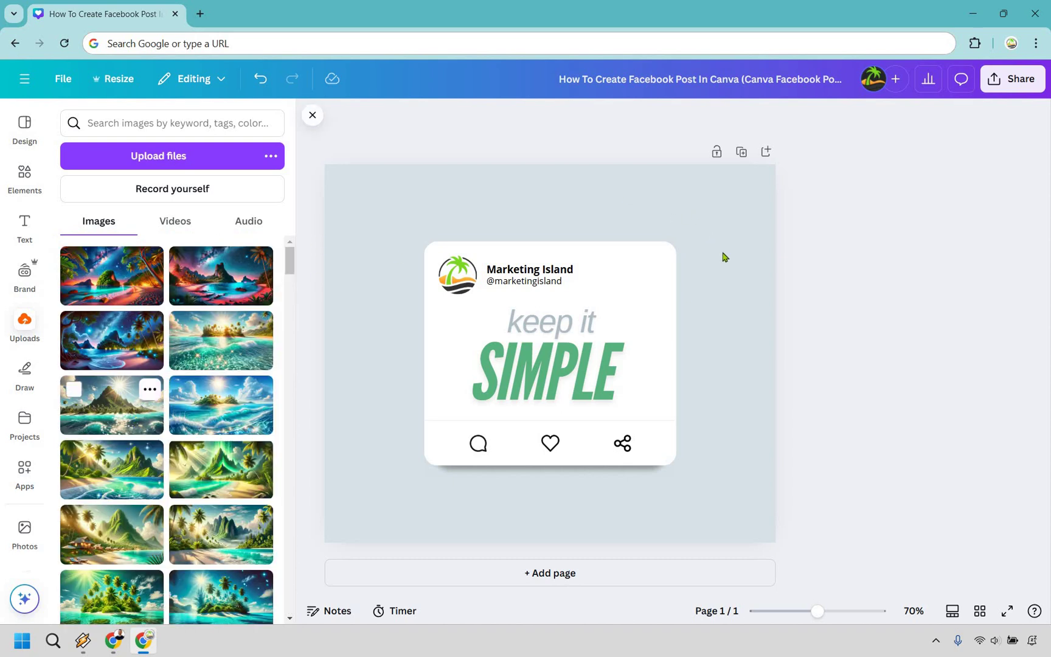
scroll(216, 364, down, 1)
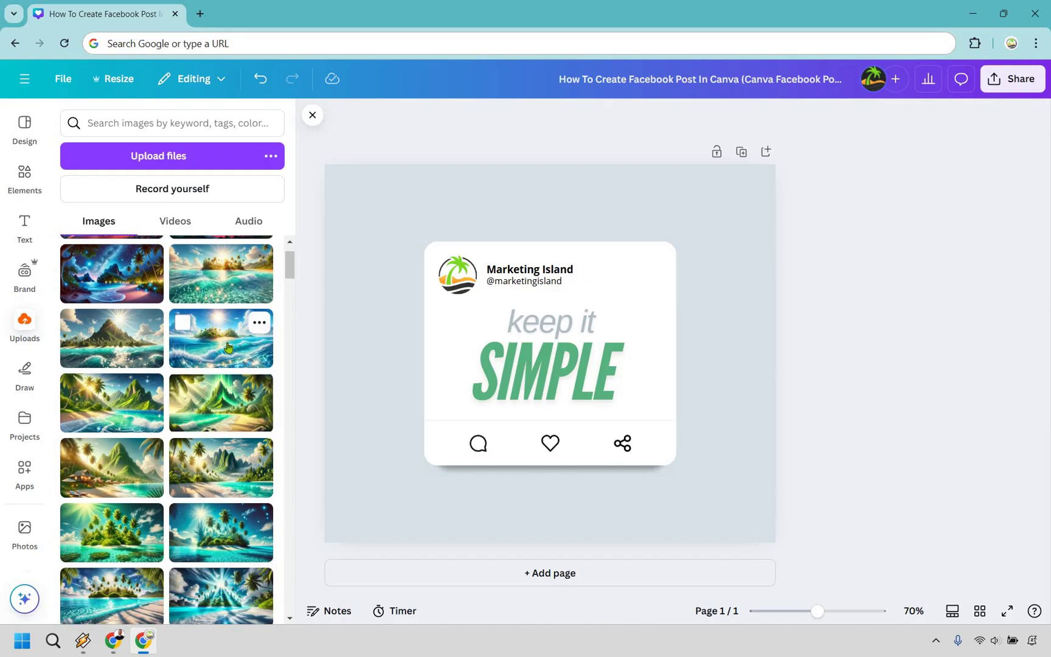
click(220, 336)
drag(667, 284, 588, 147)
drag(653, 353, 1017, 560)
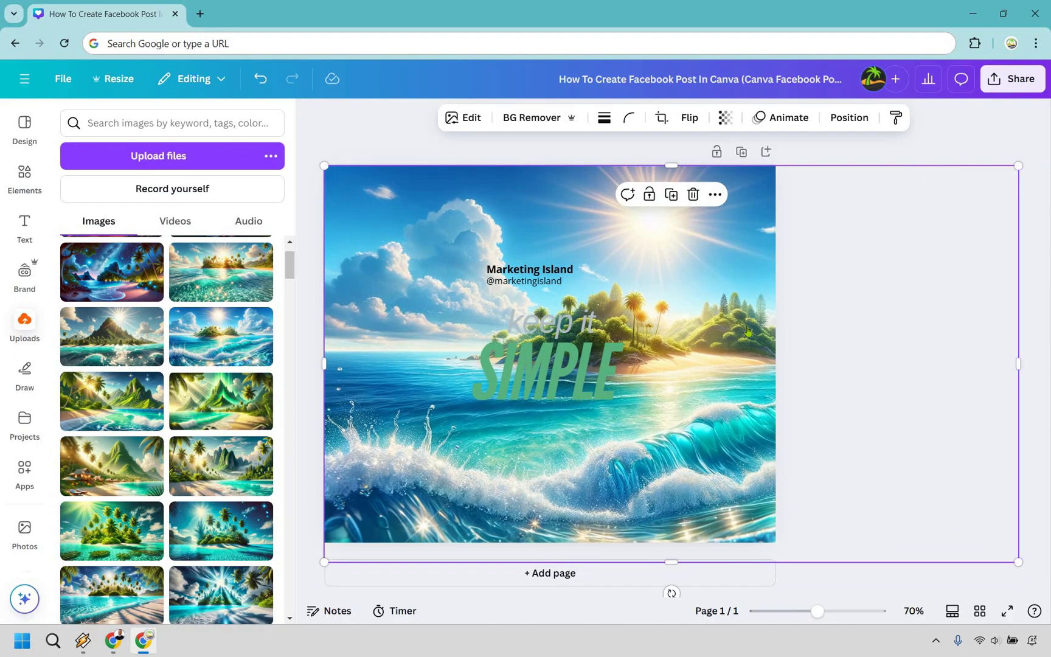
Step: Send the island image behind the card, then enlarge and reposition it to frame the island
right_click(748, 332)
mouse_move(770, 331)
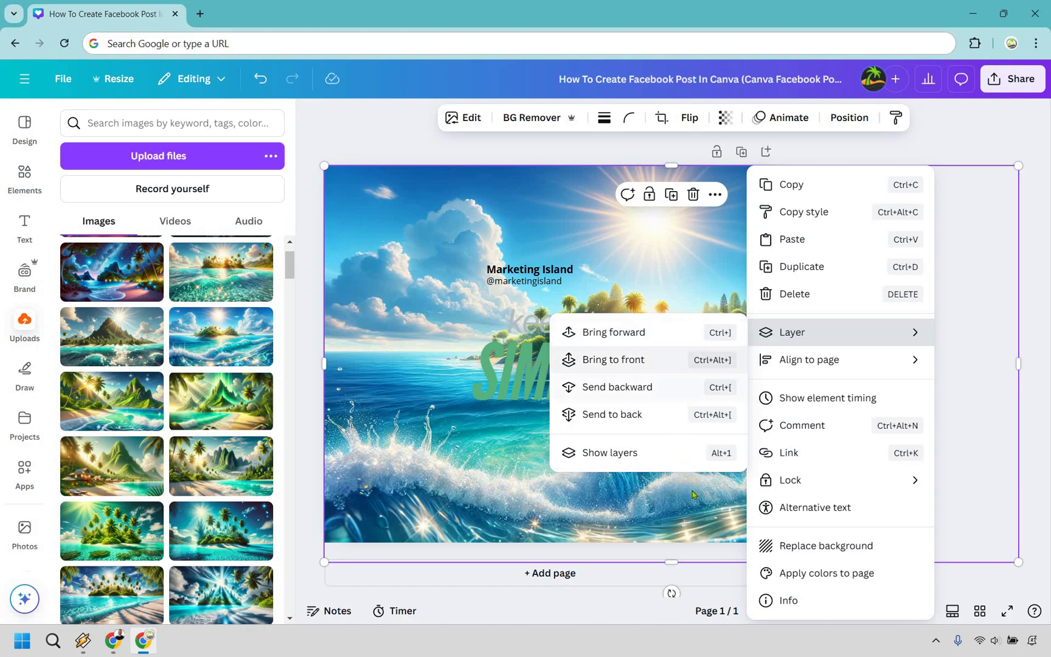
key(ctrl+alt+bracketleft)
drag(662, 495, 633, 494)
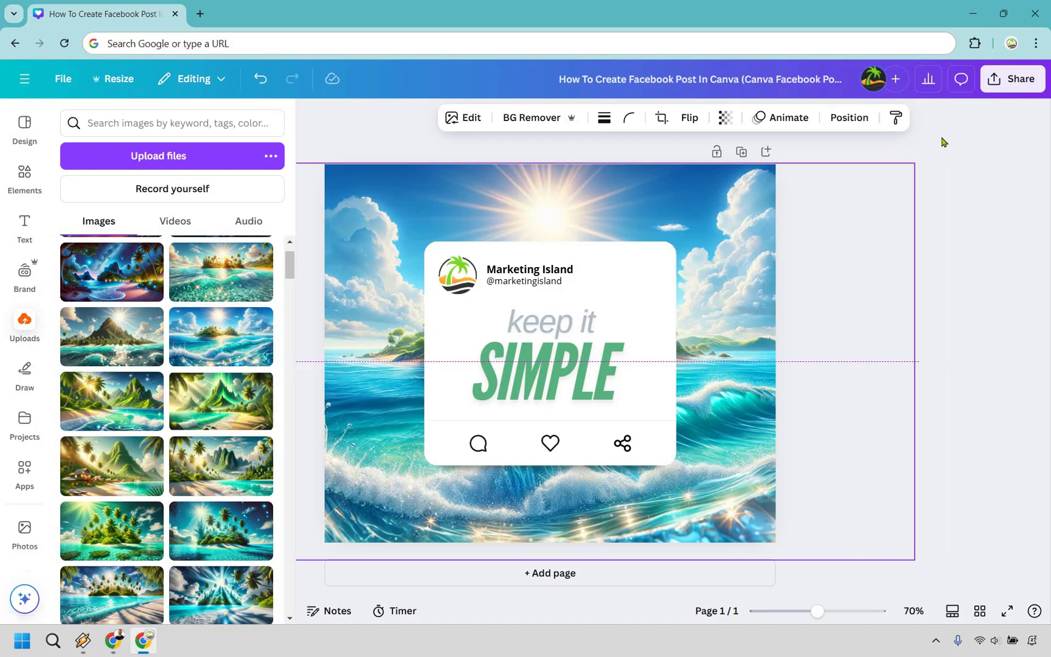
drag(913, 180, 998, 122)
drag(593, 490, 610, 457)
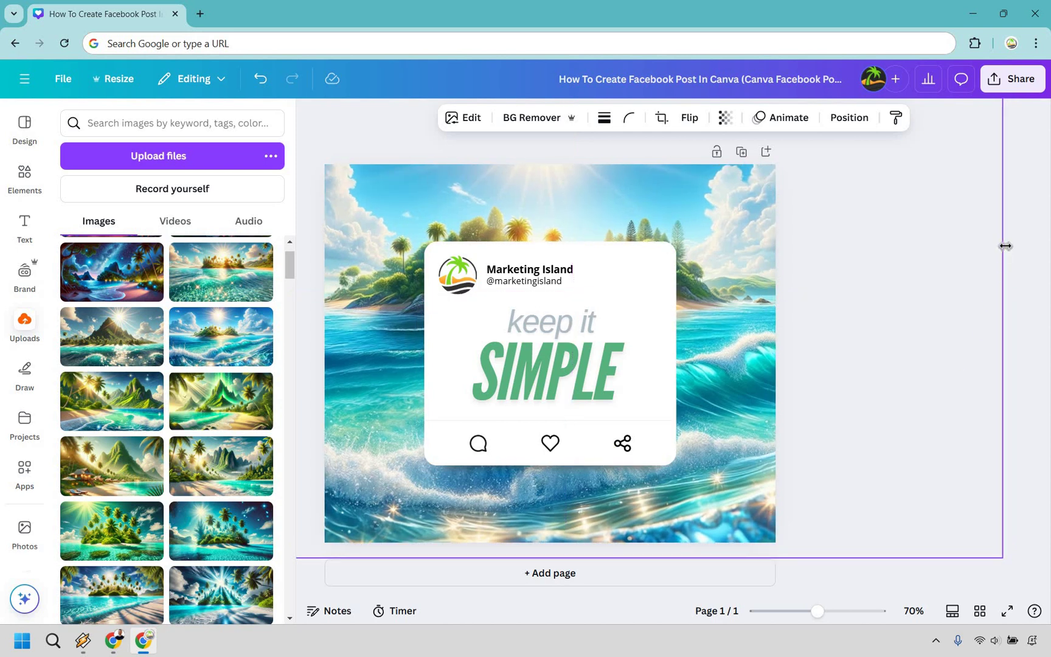
click(966, 272)
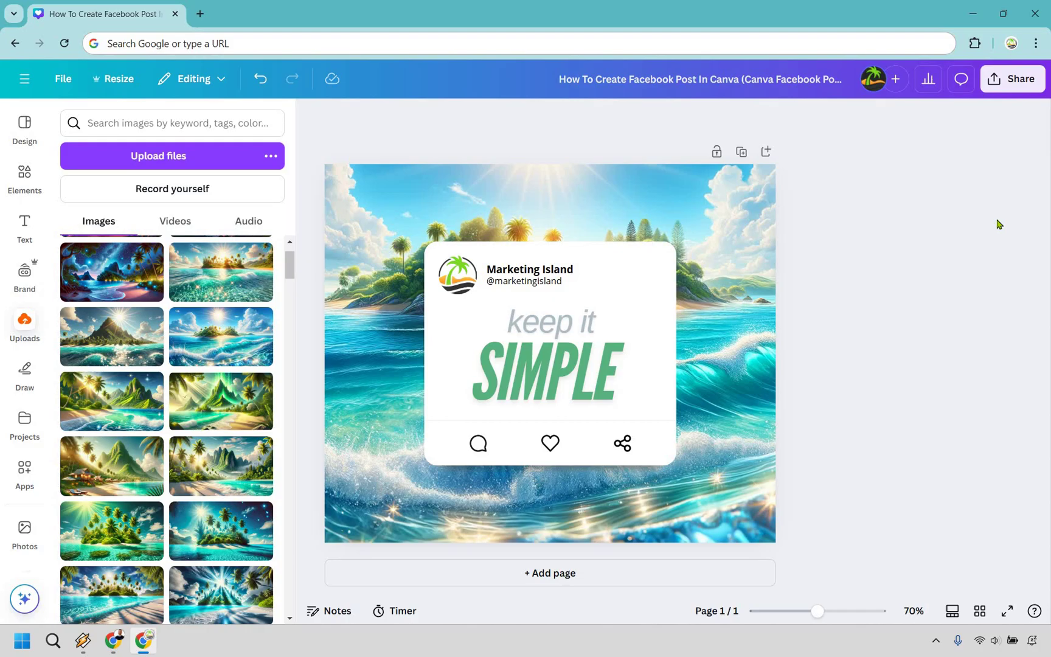
click(1012, 80)
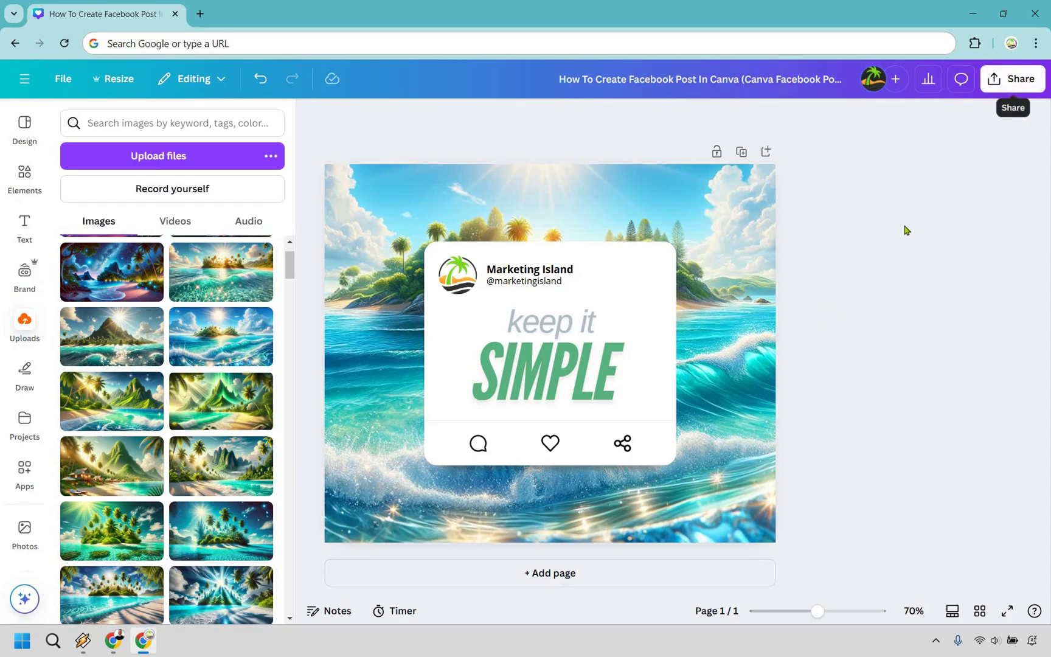
click(802, 345)
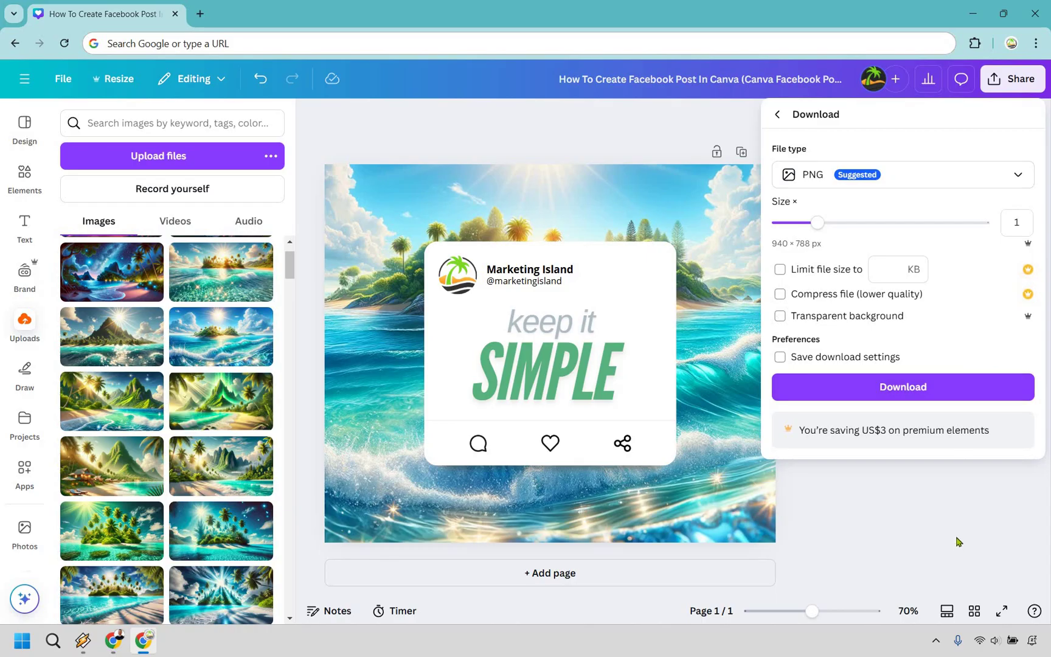
click(924, 476)
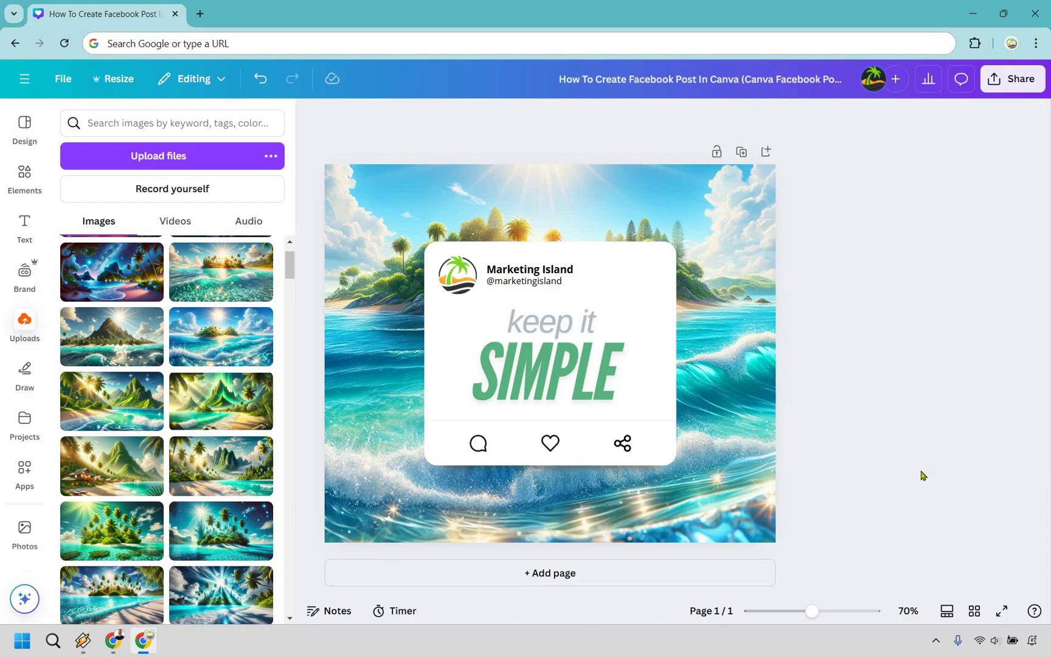